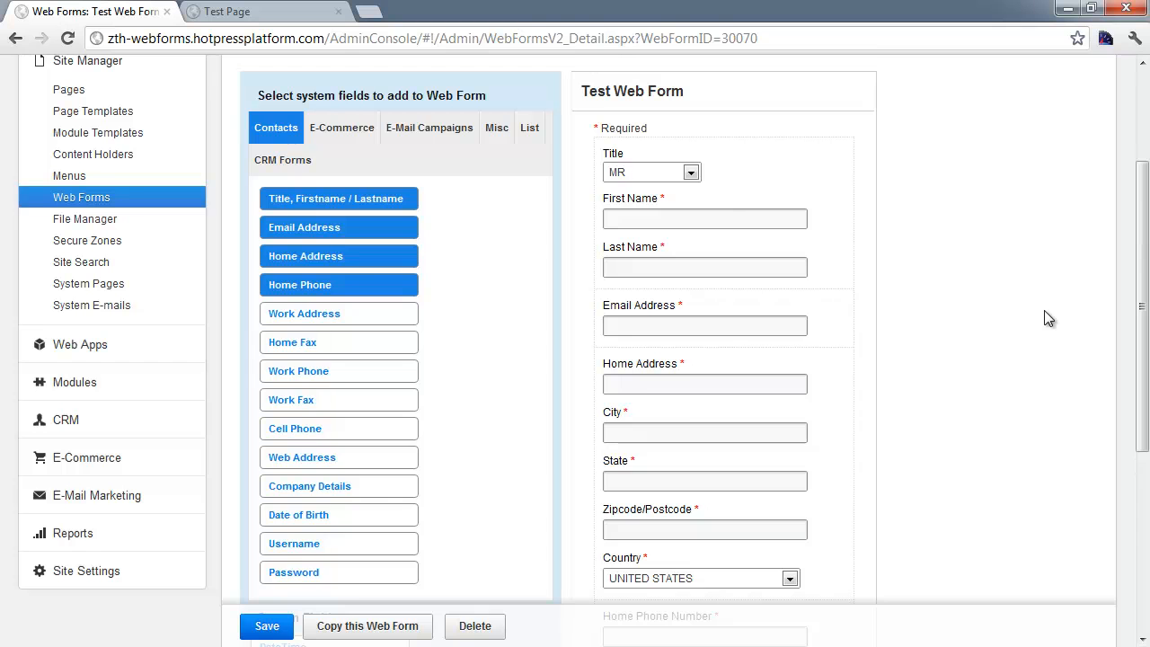
Examine the Contacts and E-Commerce system fields and the custom field types available for the web form
scroll(1046, 316, "down", 1)
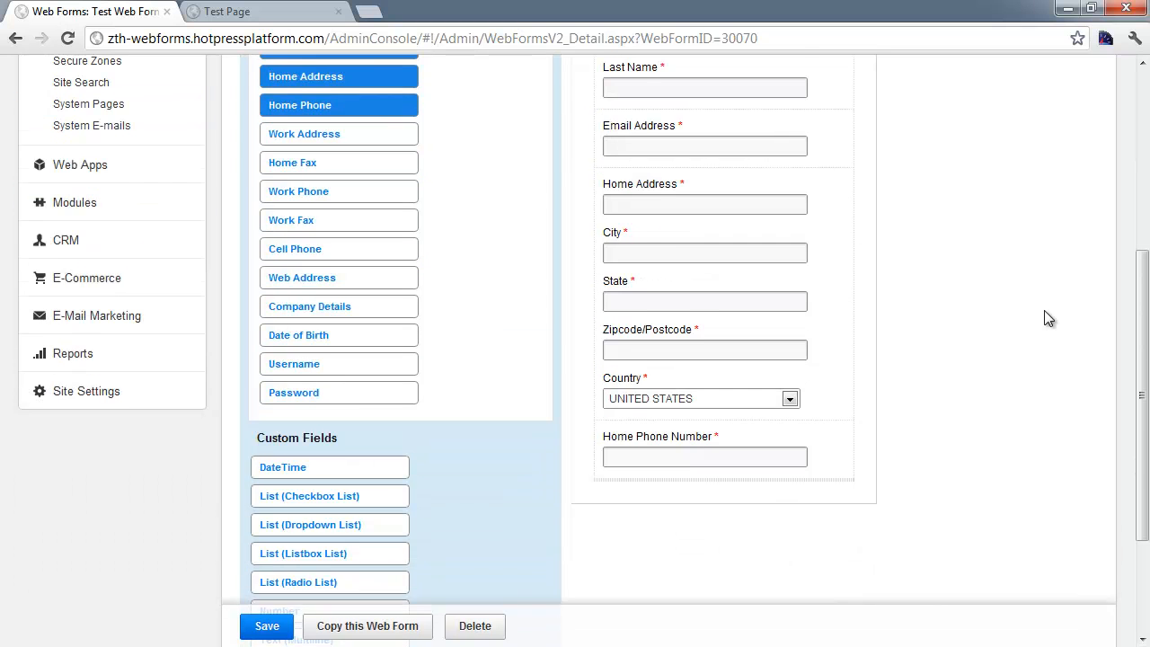
scroll(1044, 310, "down", 2)
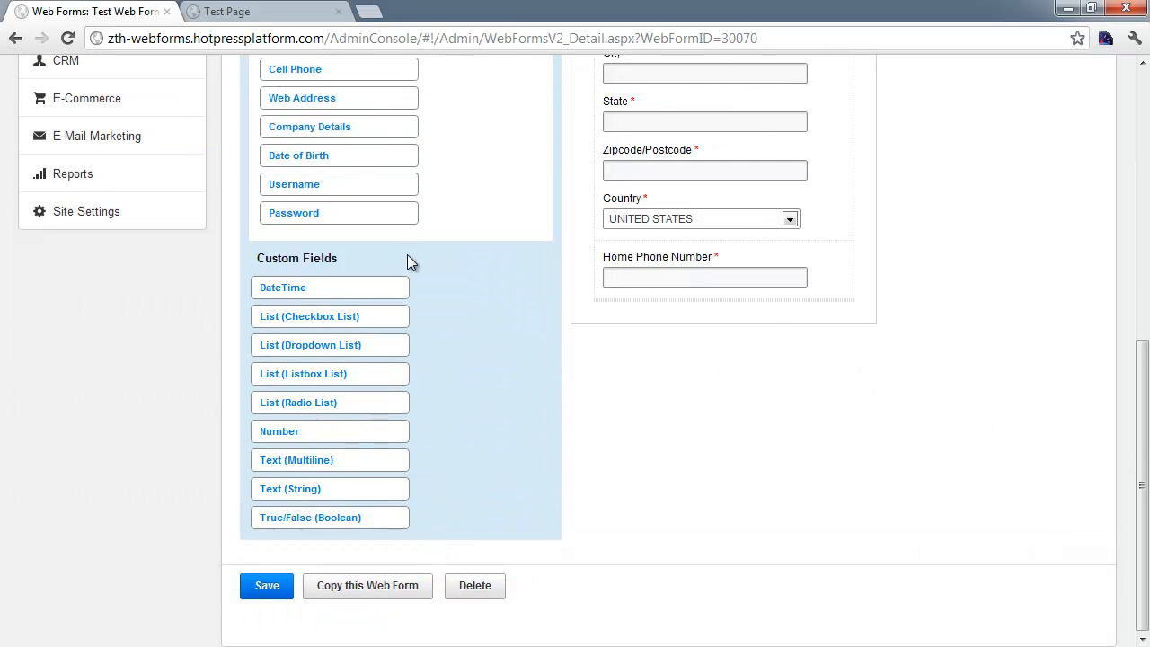
left_click_drag(259, 260, 452, 267)
scroll(500, 275, "up", 2)
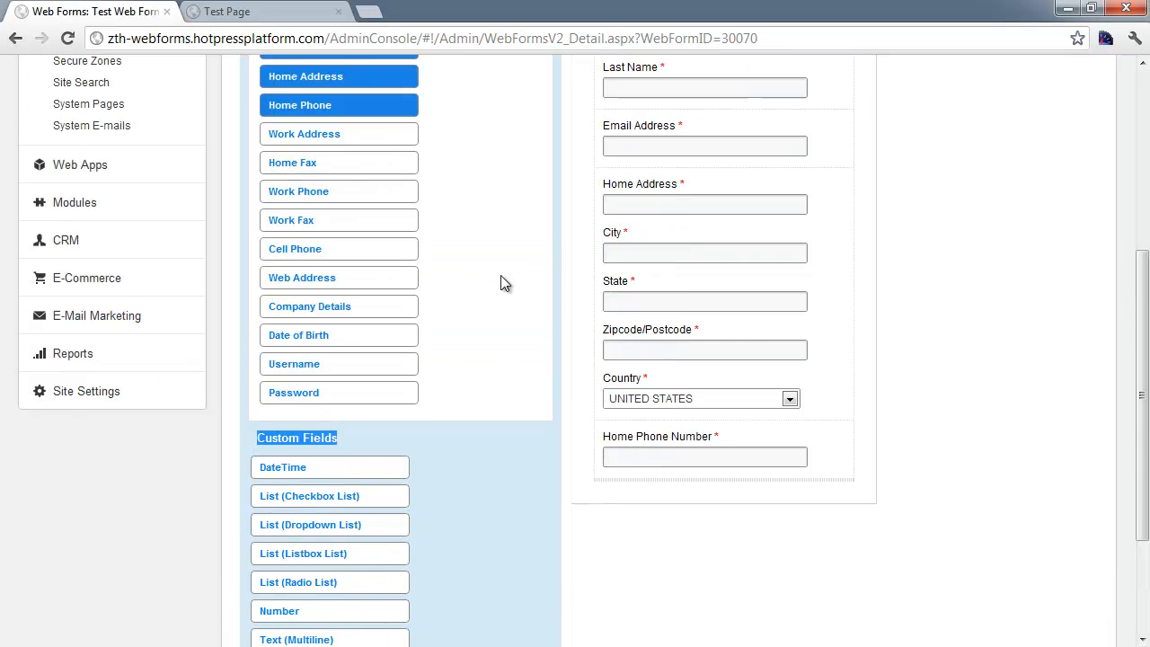
scroll(505, 284, "up", 2)
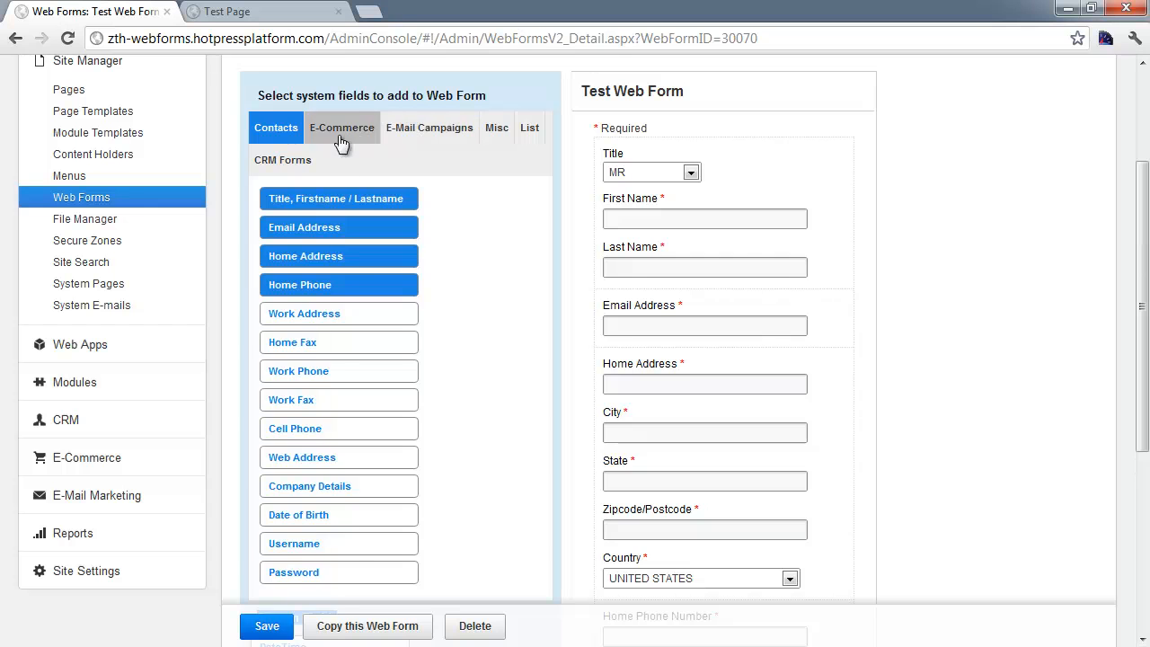
left_click(342, 128)
scroll(478, 248, "down", 2)
scroll(471, 337, "up", 3)
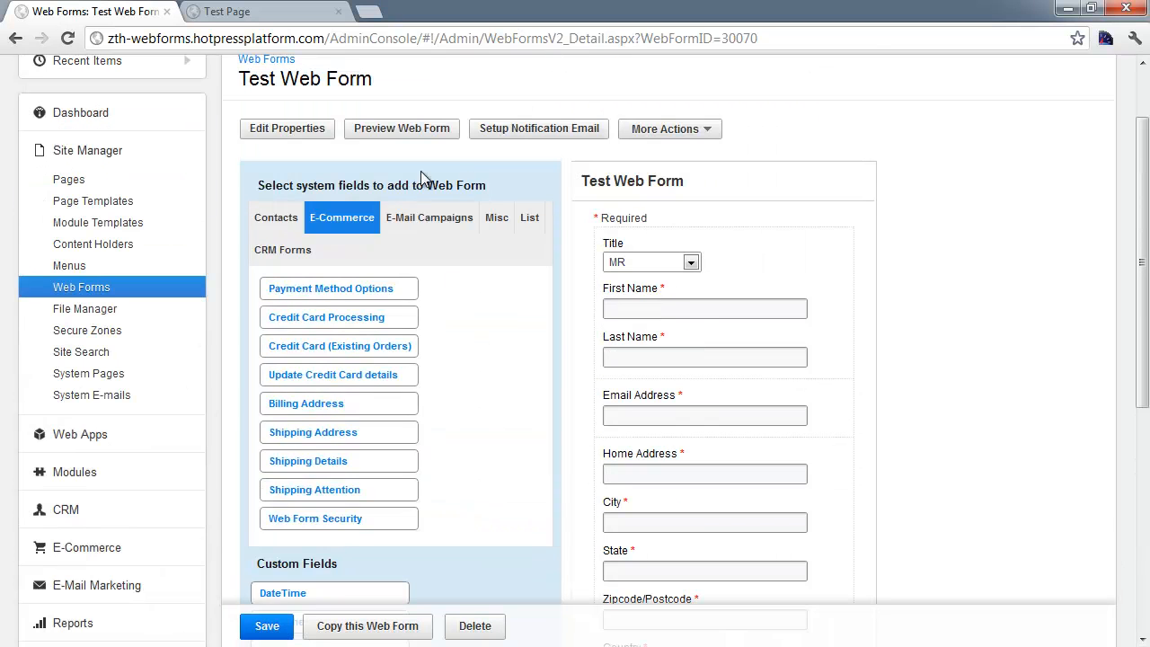
left_click(417, 222)
left_click(285, 221)
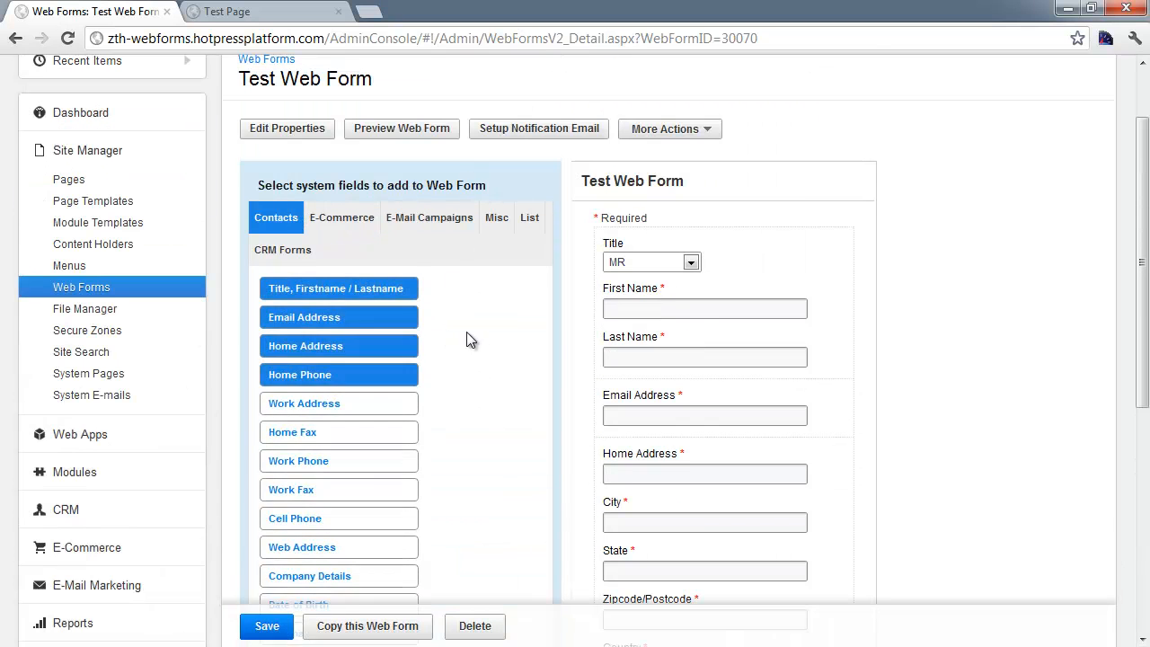
scroll(466, 332, "down", 4)
scroll(494, 324, "up", 3)
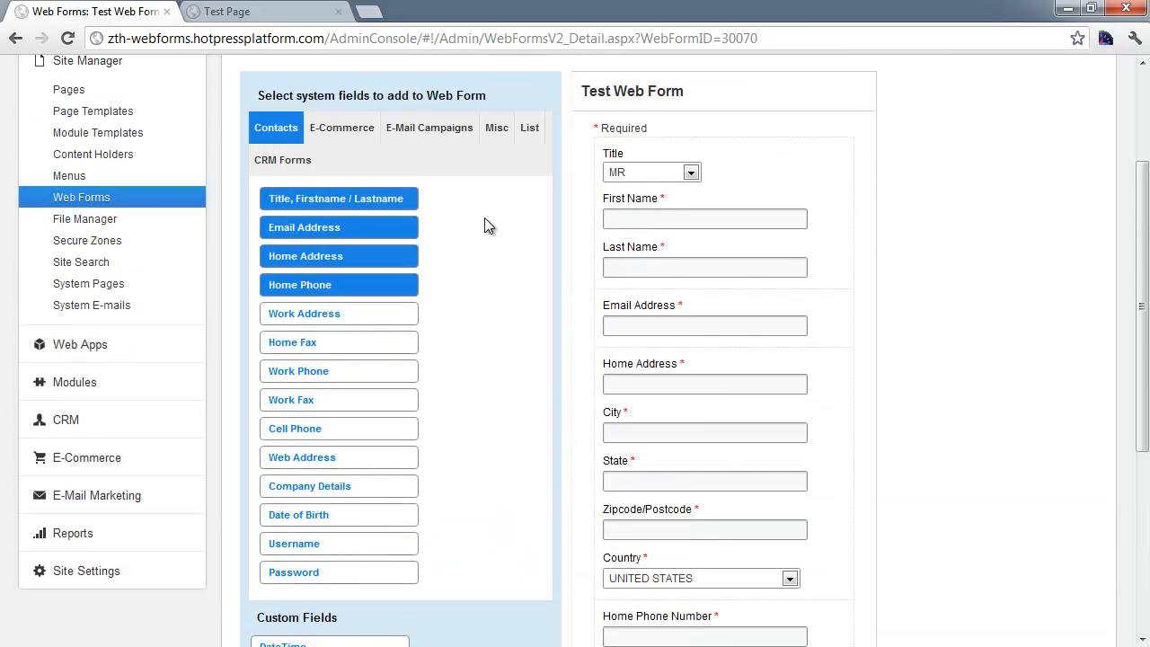
Add a required Text (String) custom field named "My Custom" to the web form
scroll(493, 258, "down", 4)
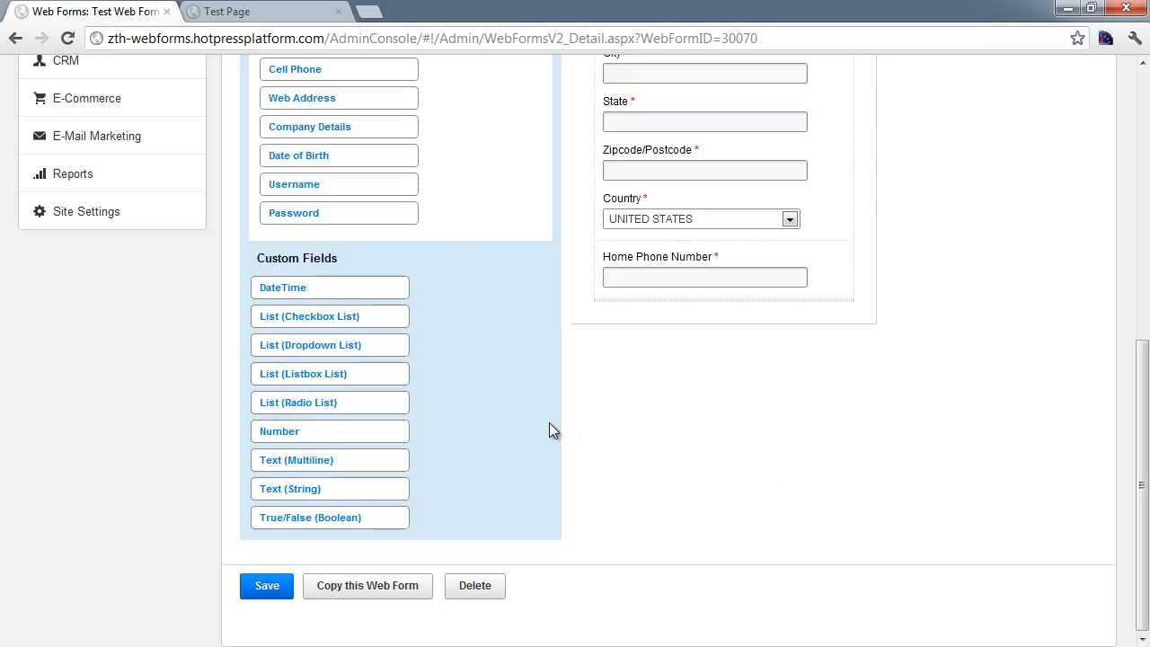
left_click(350, 497)
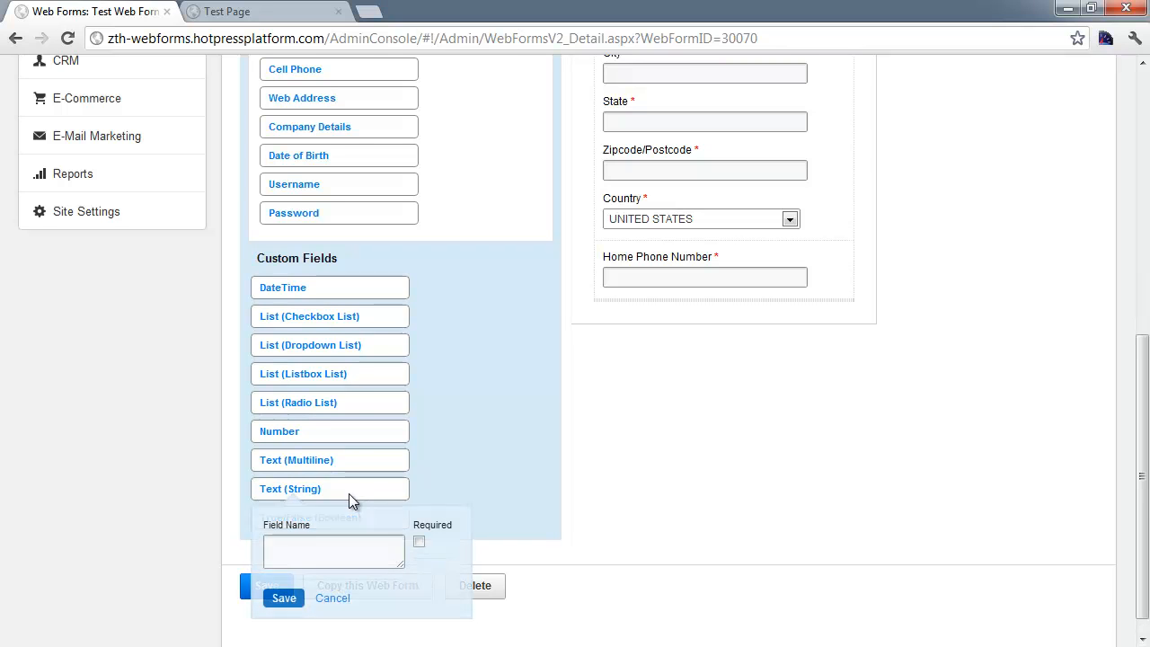
scroll(539, 467, "down", 1)
left_click(330, 528)
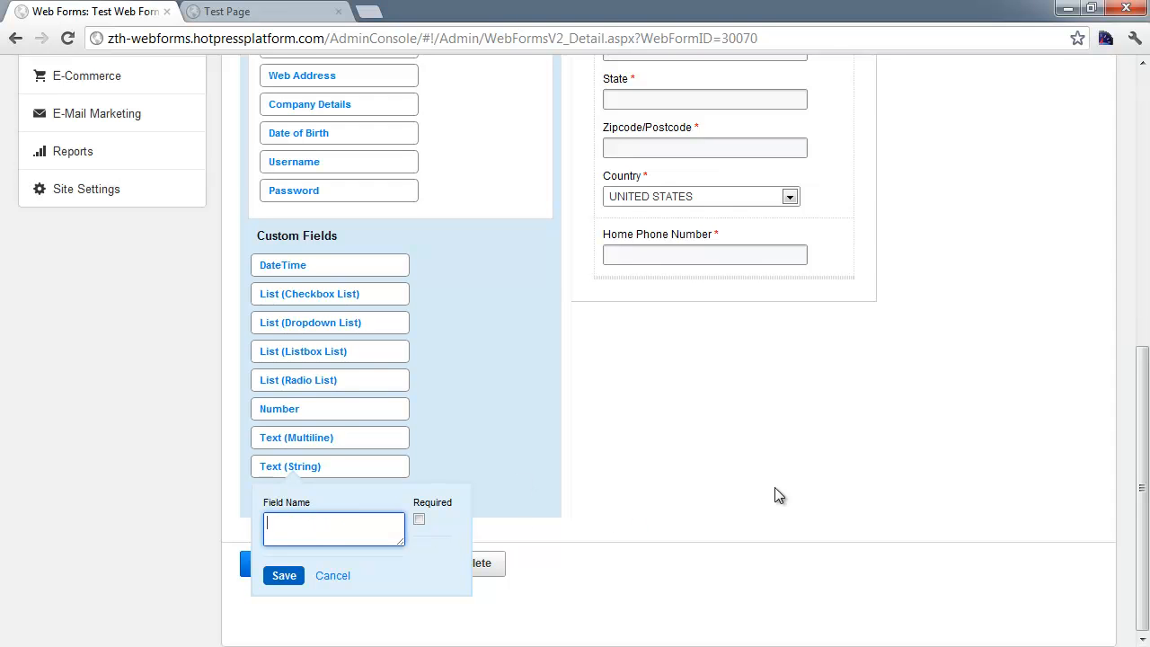
type("My Custom")
left_click(419, 520)
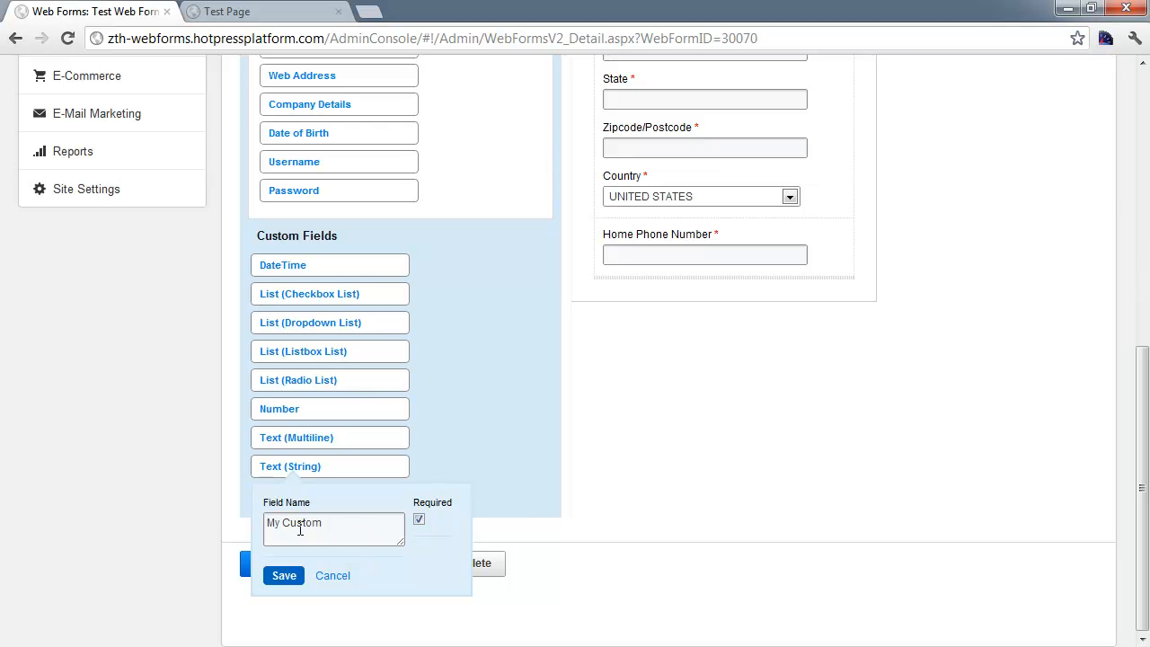
left_click(284, 576)
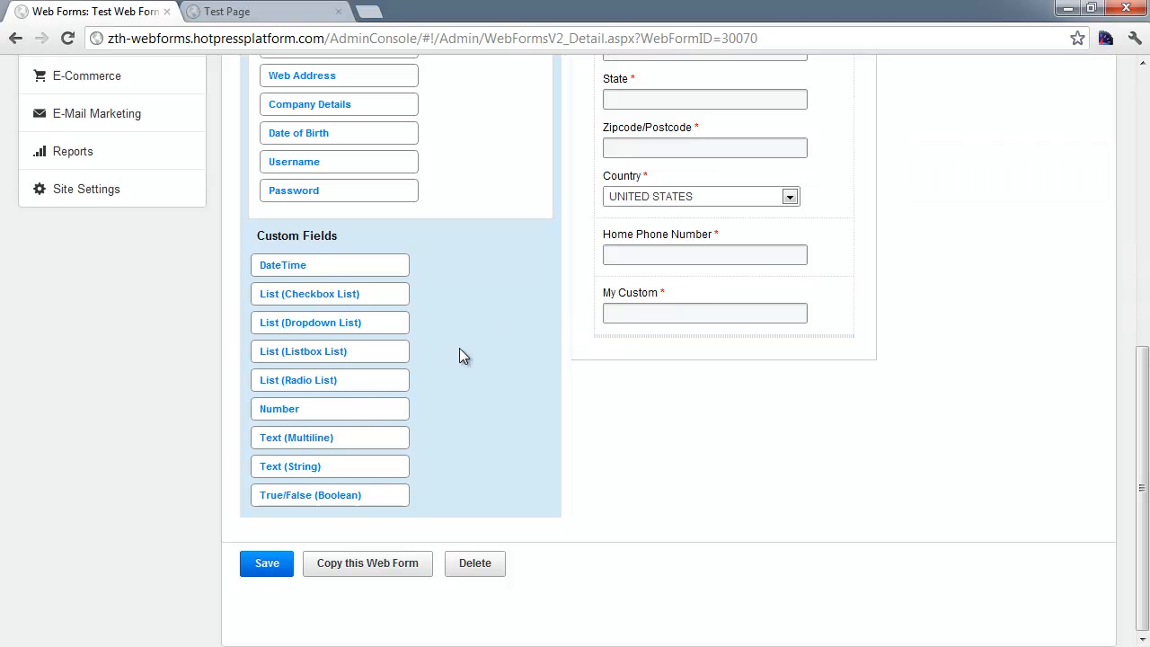
Add a required dropdown list custom field named "My Dropdown" with the items "item 1", "item 2" and "item 3"
left_click(366, 328)
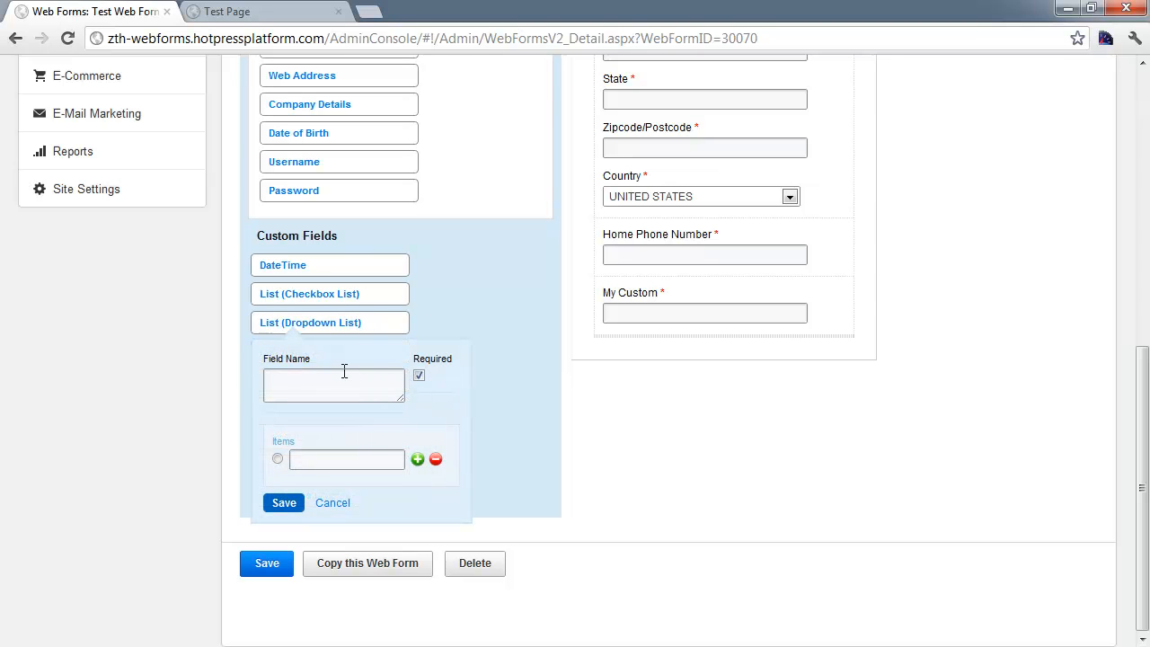
left_click(296, 377)
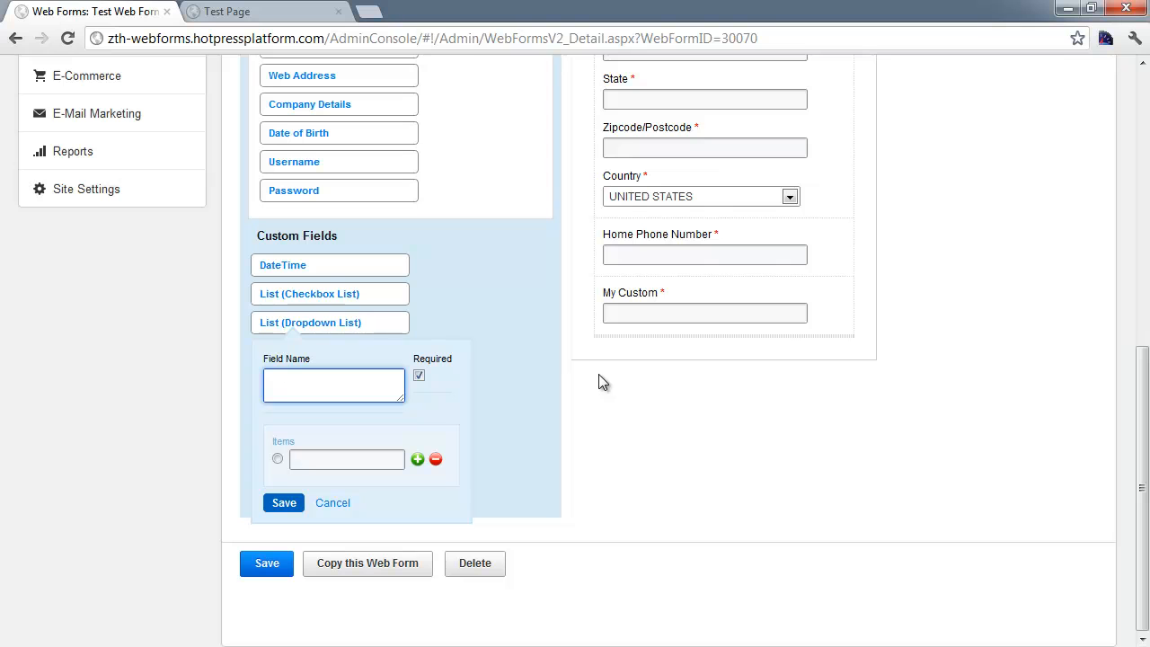
type("My Dropdown")
left_click(343, 459)
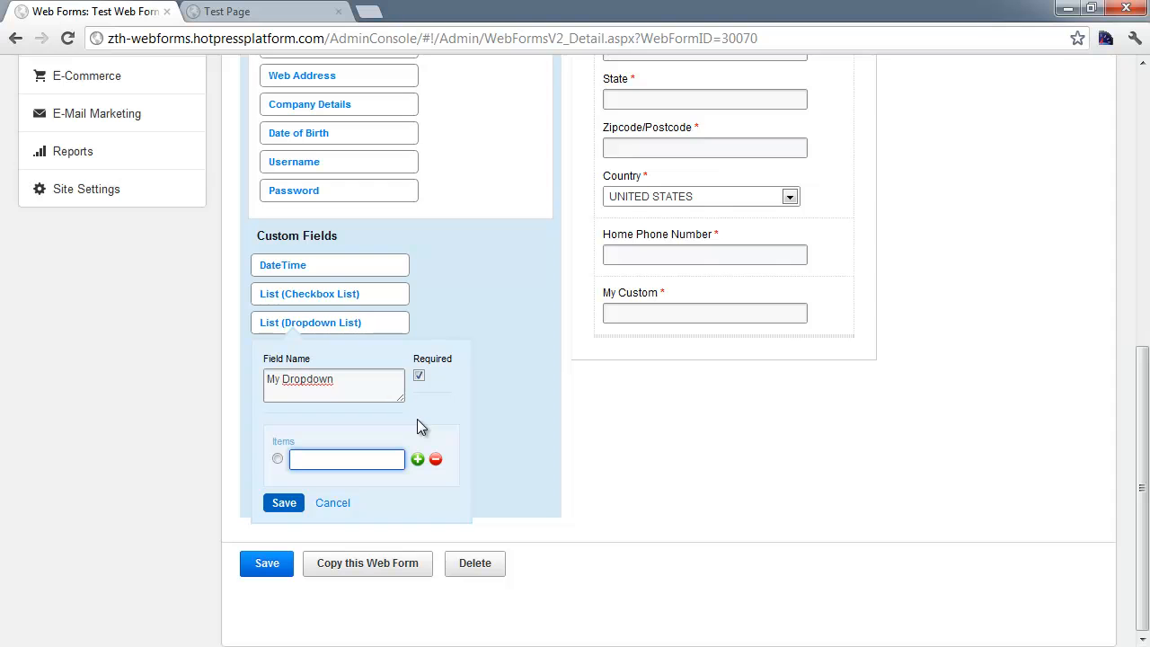
type("item 1")
left_click(419, 460)
left_click(341, 487)
type("item 2")
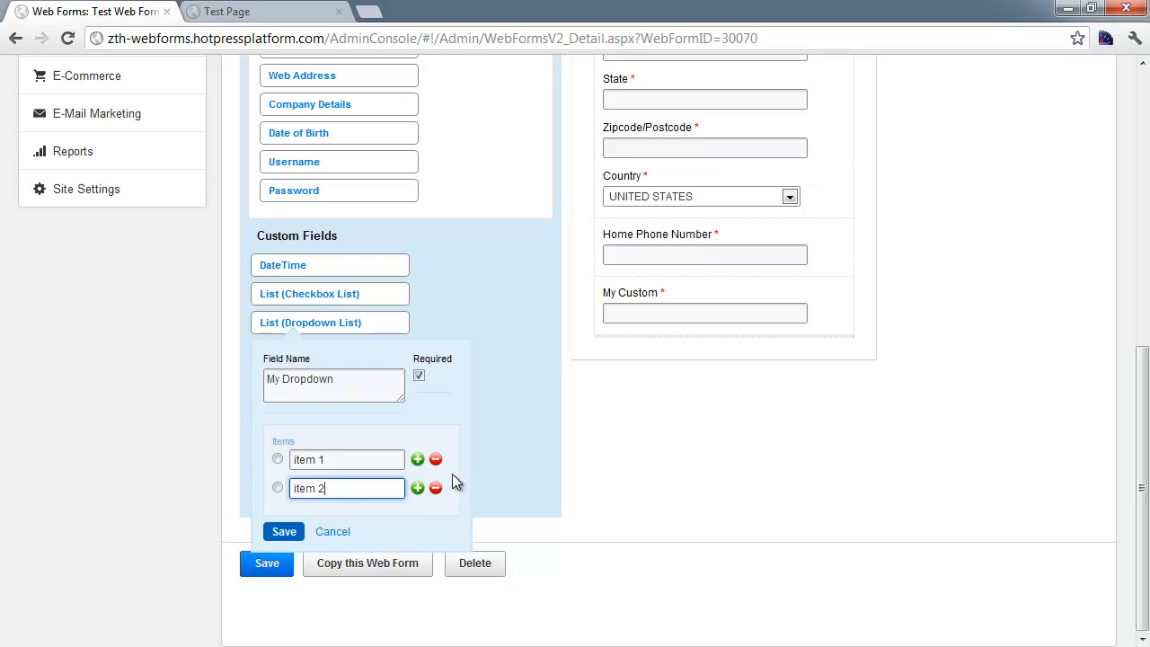
left_click(418, 488)
left_click(339, 517)
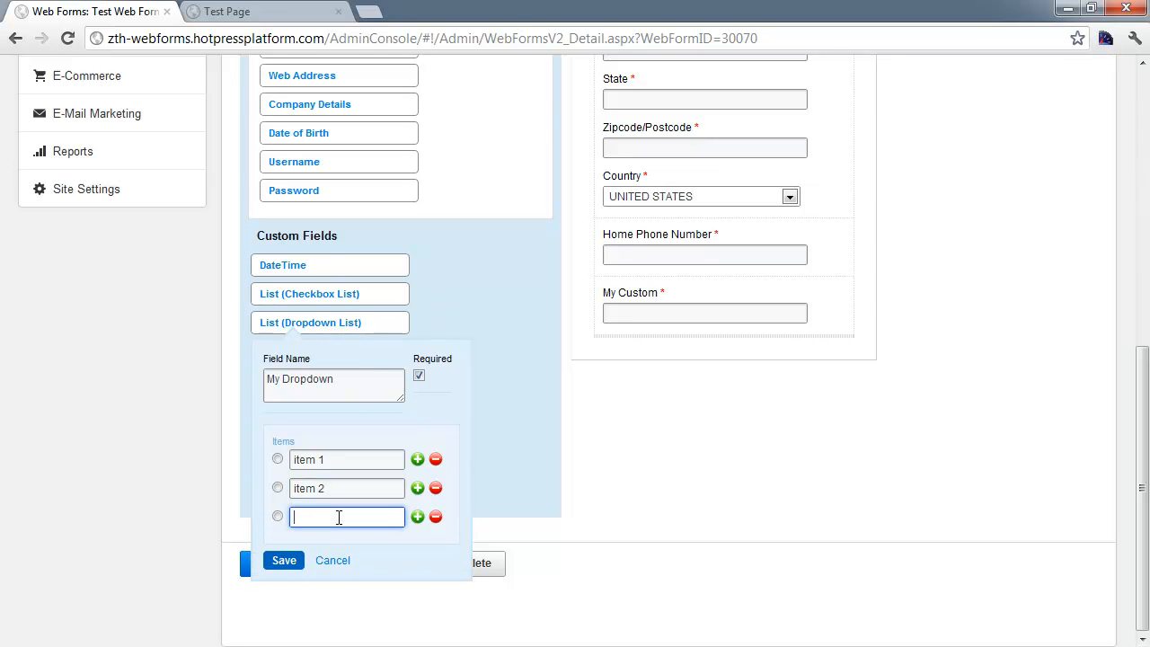
type("item 3")
left_click(283, 566)
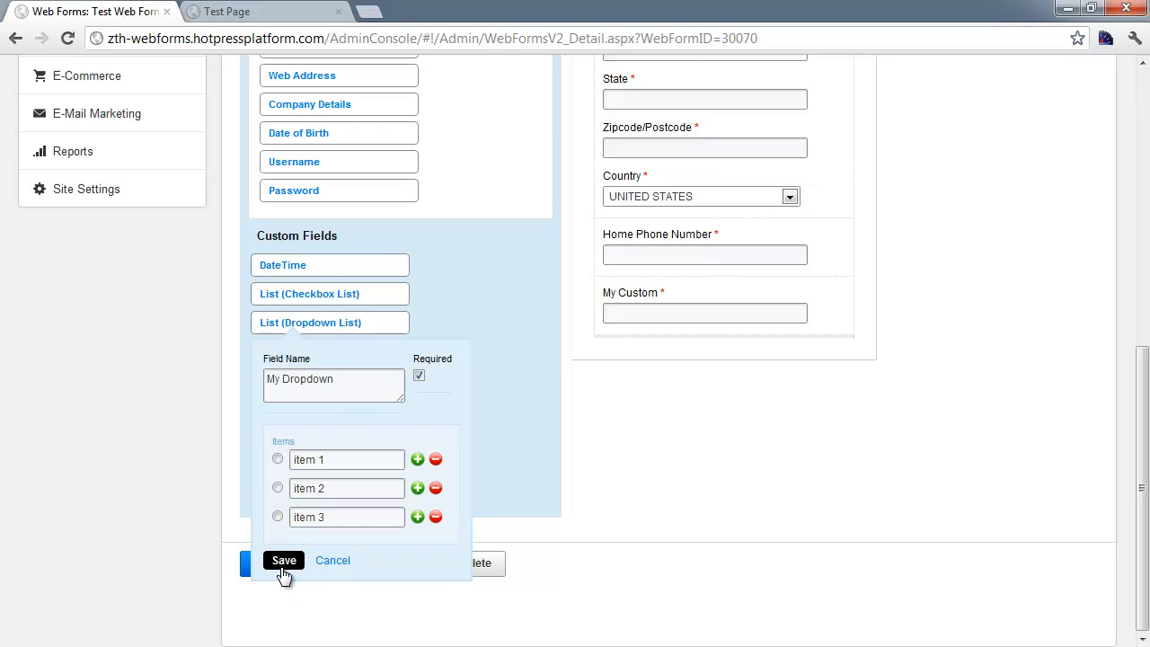
Check the options offered by the My Dropdown field and its edit controls in the form layout
left_click(685, 373)
left_click(685, 373)
left_click(725, 374)
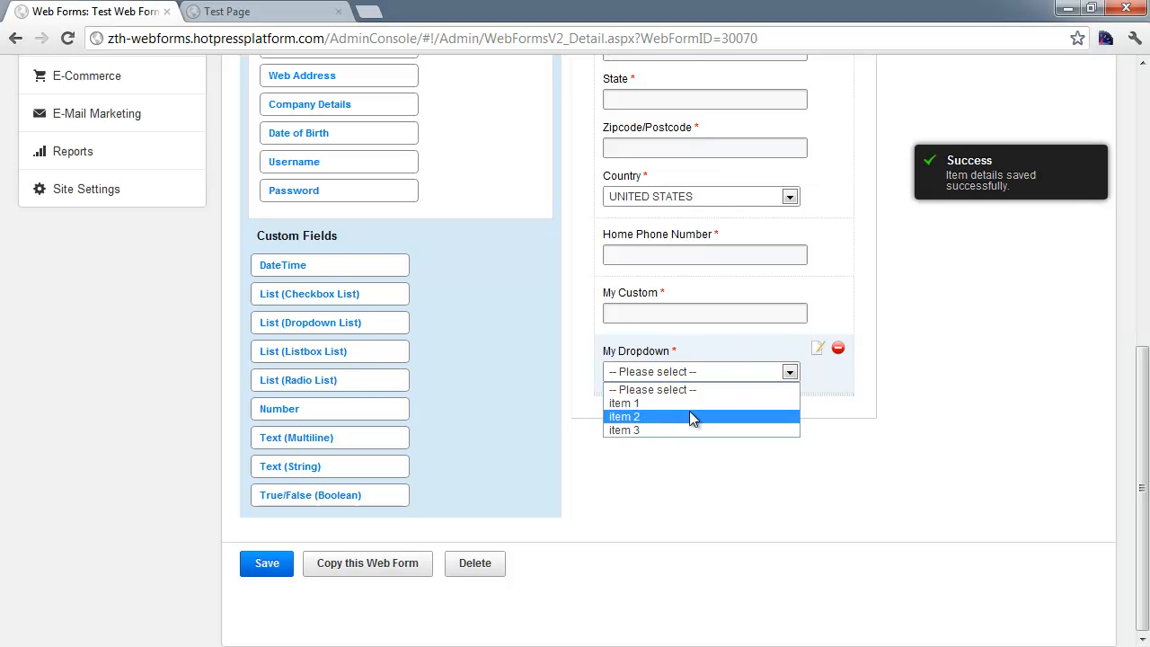
left_click(750, 455)
mouse_move(823, 357)
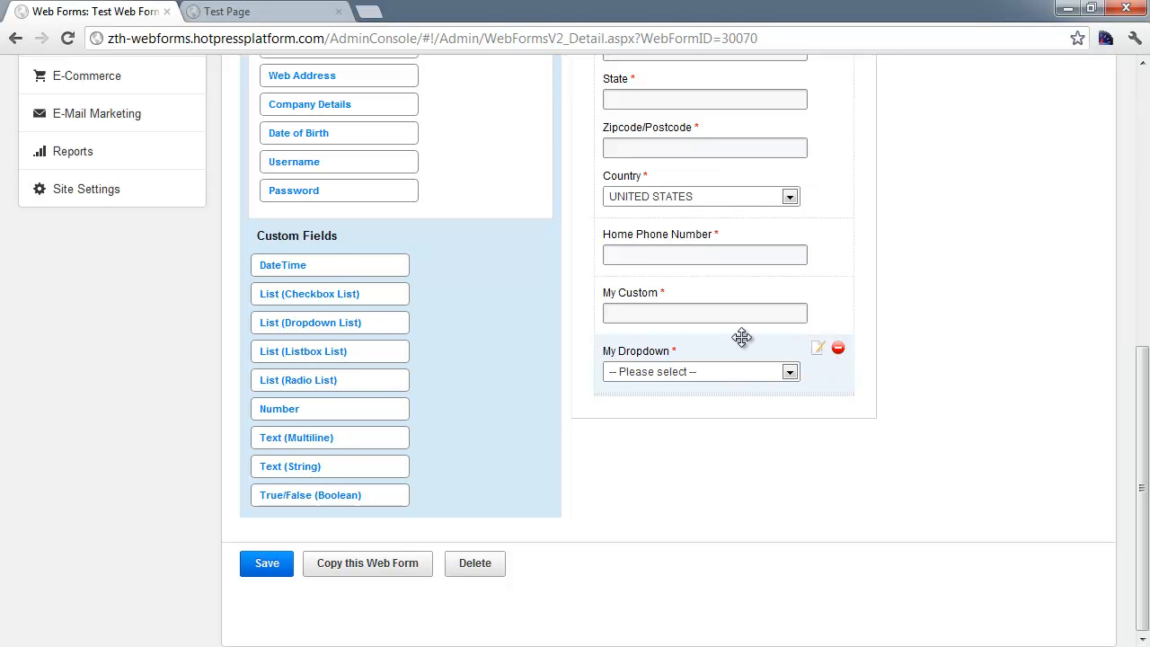
mouse_move(738, 347)
left_mouse_down()
mouse_move(742, 300)
mouse_move(750, 362)
mouse_move(744, 349)
left_mouse_up()
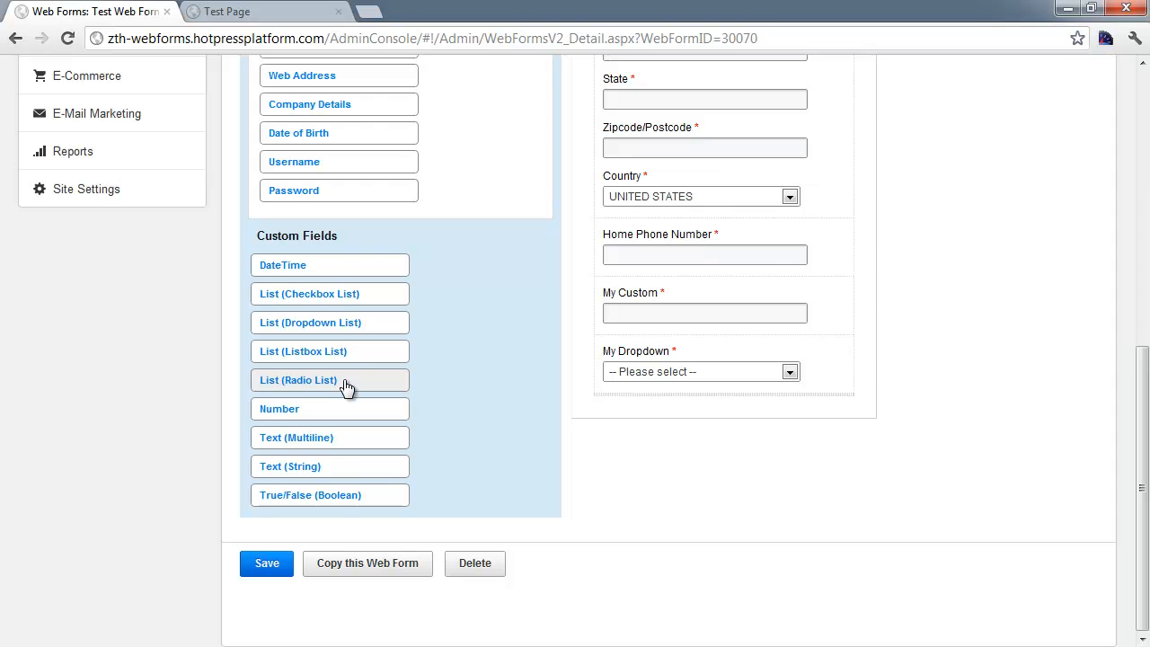
Add a required checkbox list custom field named "my checkbox" with "item 1" selected by default and "item 2"
left_click(356, 296)
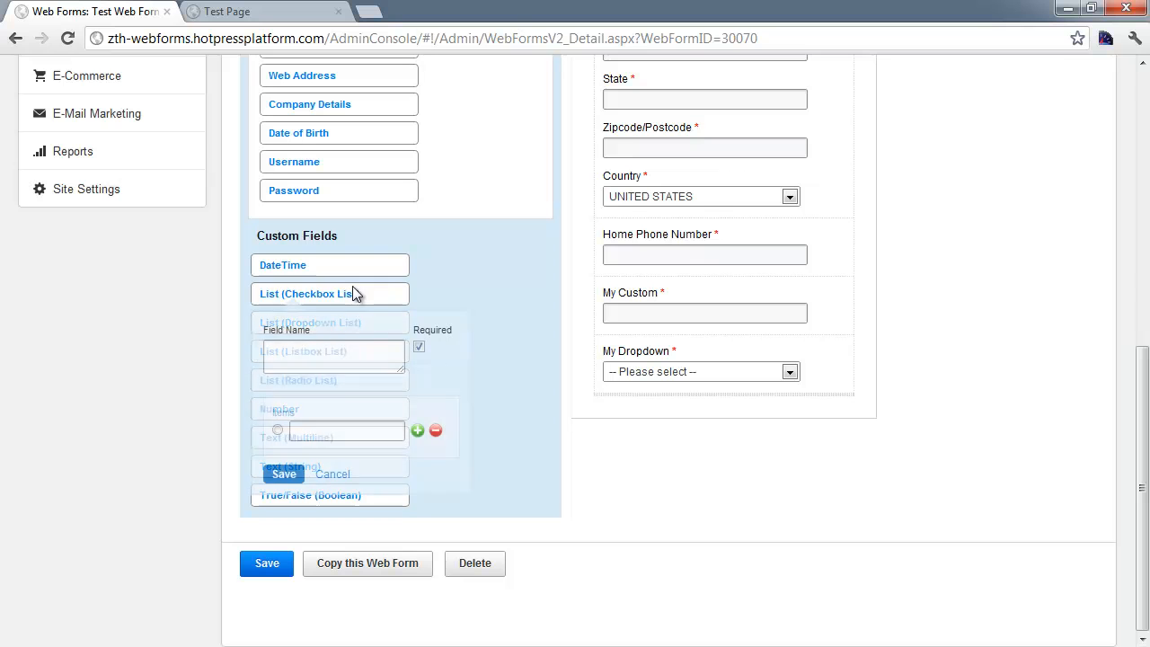
left_click(317, 366)
type("my checkbox")
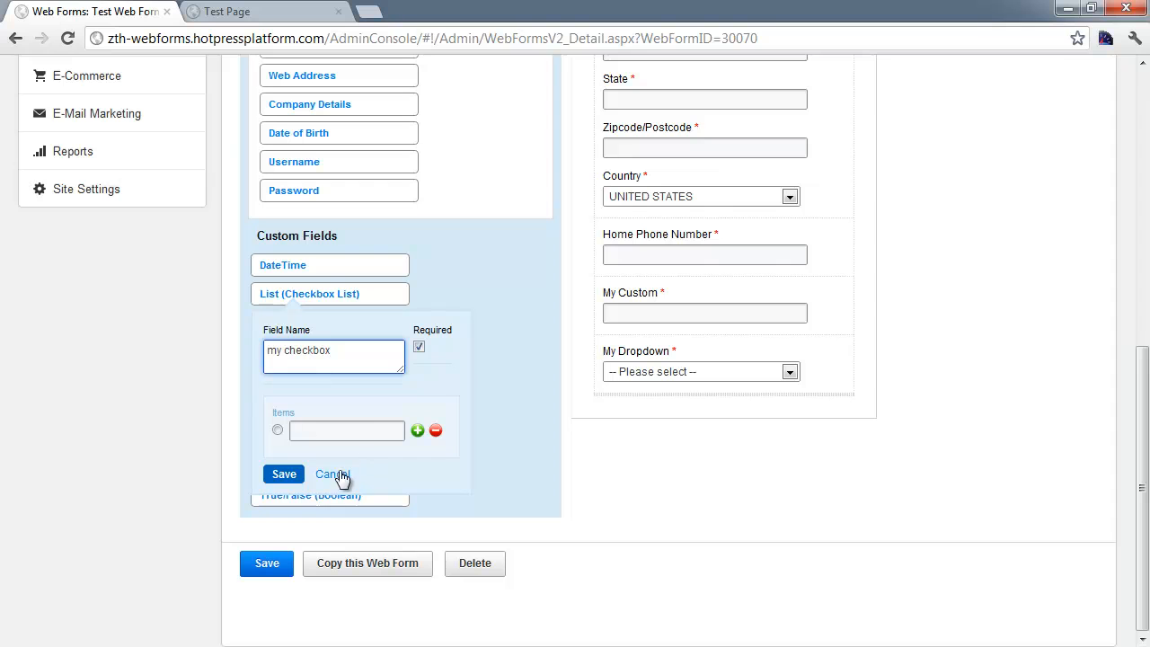
left_click(278, 429)
left_click(329, 429)
type("1")
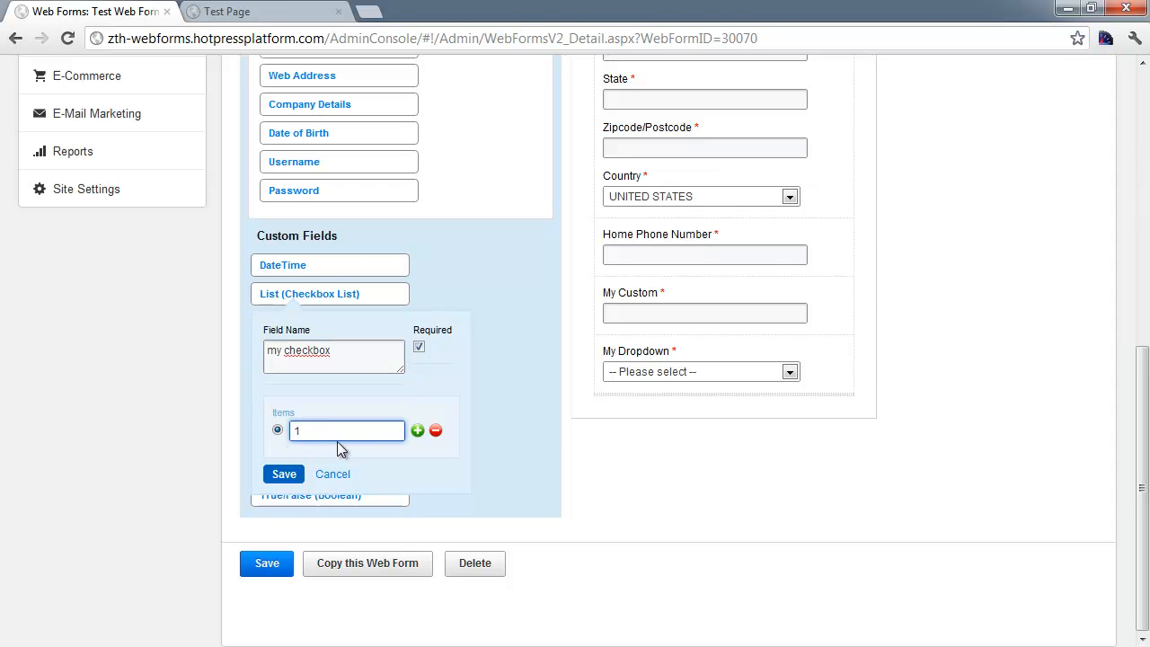
type("item")
left_click(418, 430)
left_click(355, 460)
type("item 2")
left_click(284, 503)
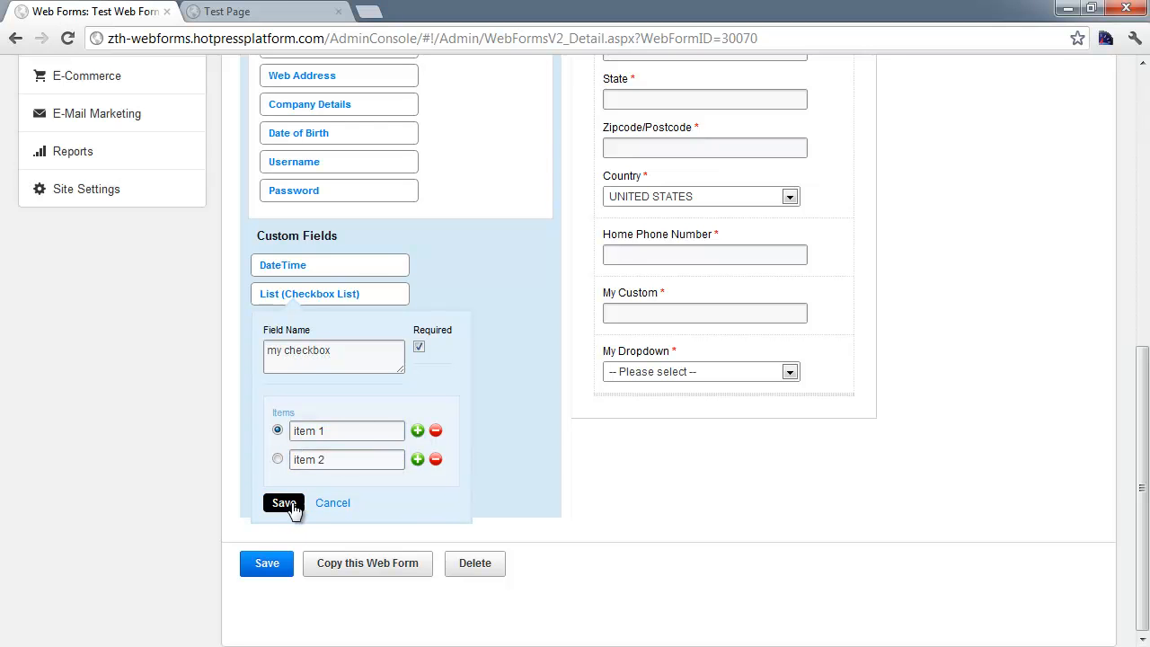
Add a required DateTime custom field named "My datetime" to the web form
left_click(297, 270)
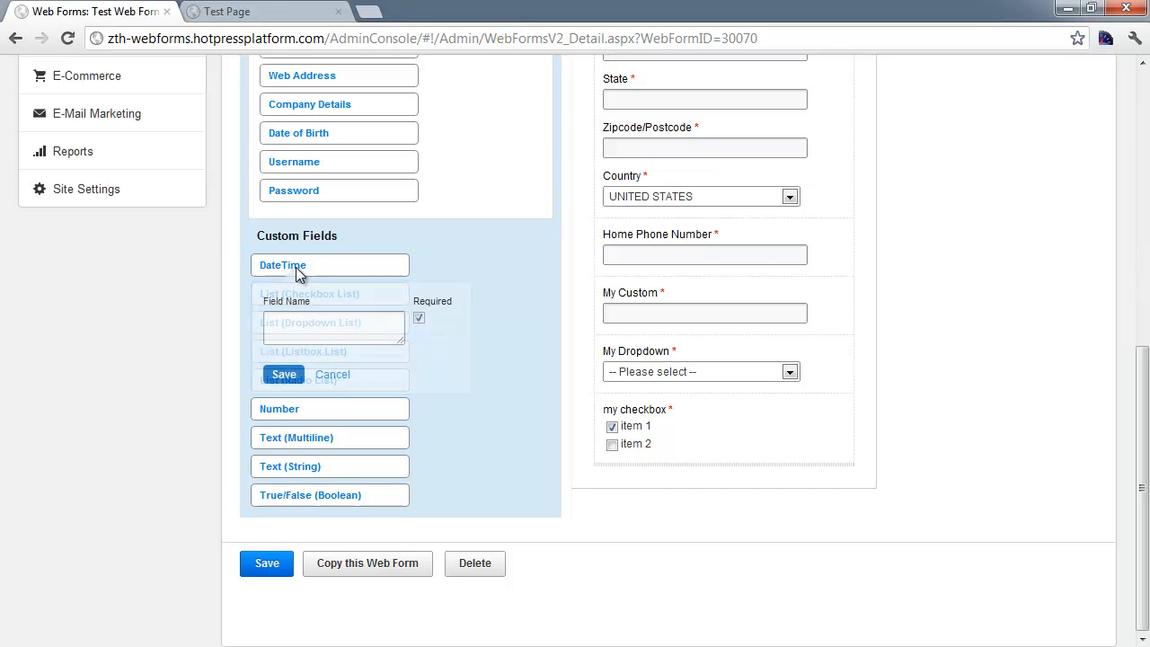
left_click(328, 322)
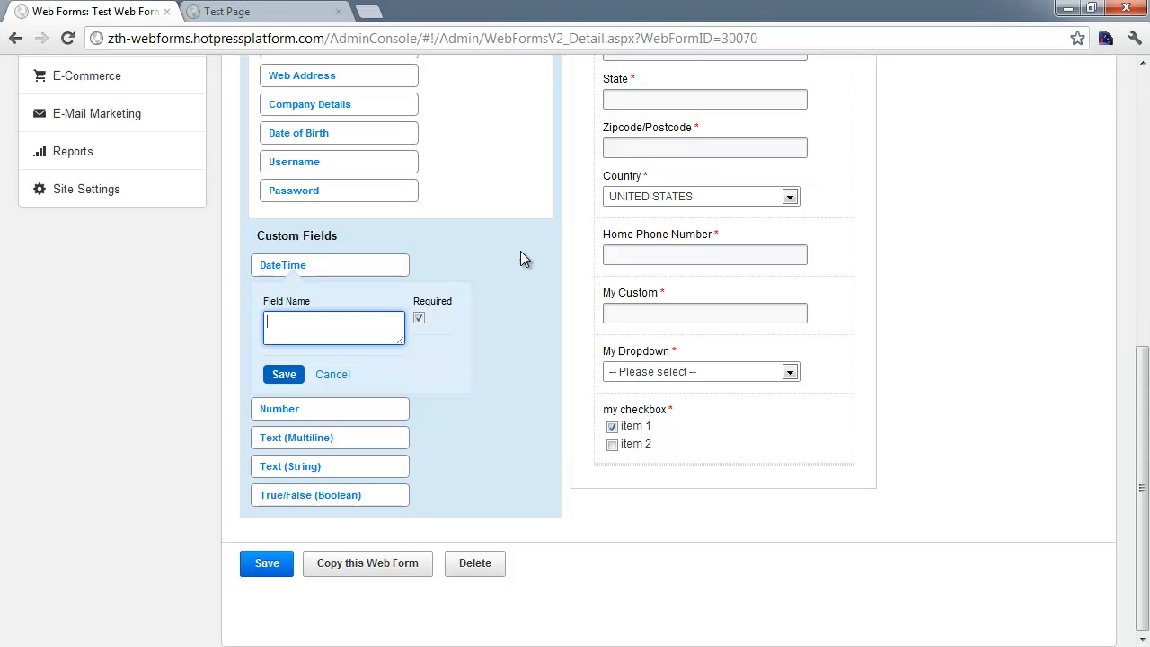
type("My datetime")
left_click(284, 374)
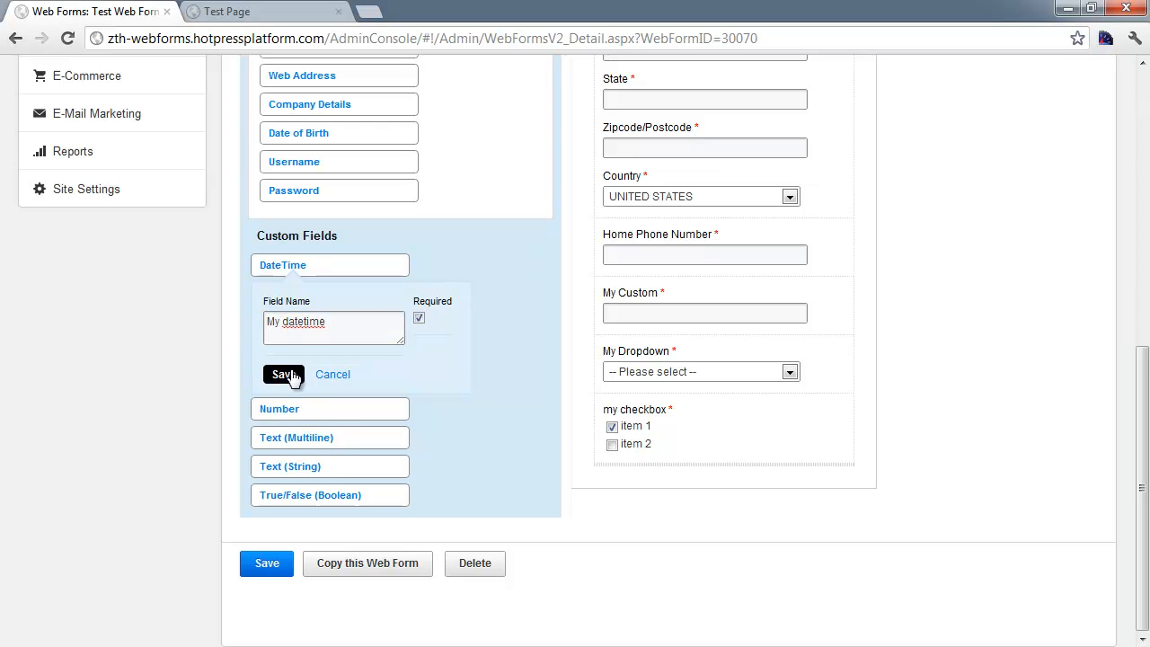
Examine the calendar picker of the My datetime field and close it without choosing a date
left_click(713, 500)
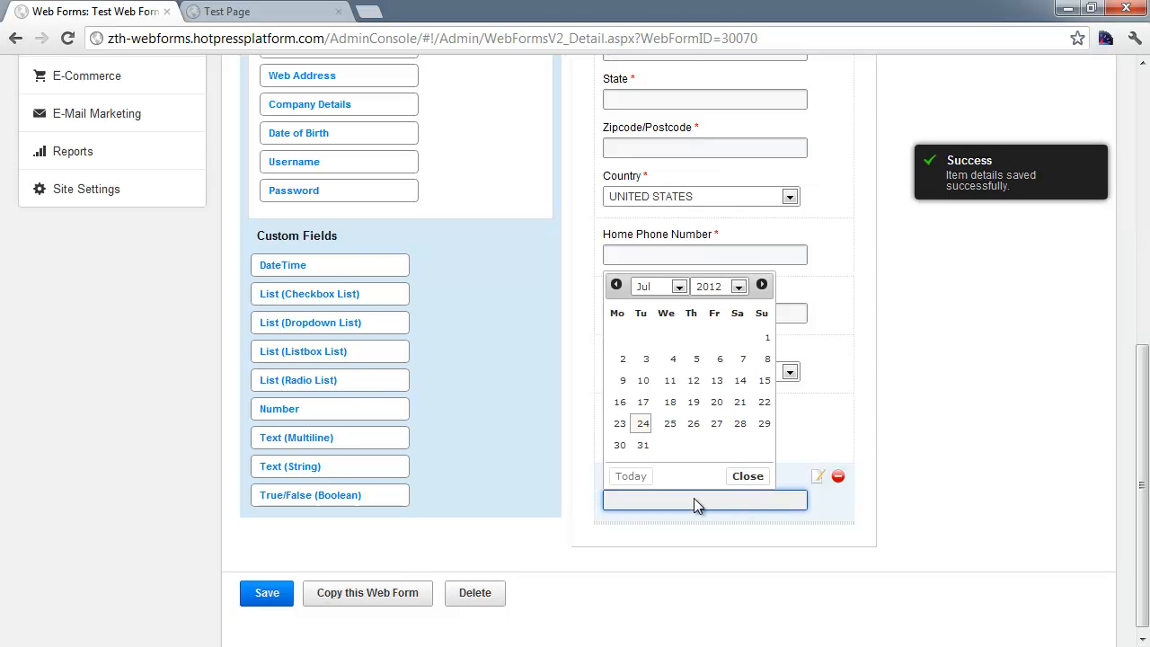
left_click(683, 293)
left_click(685, 296)
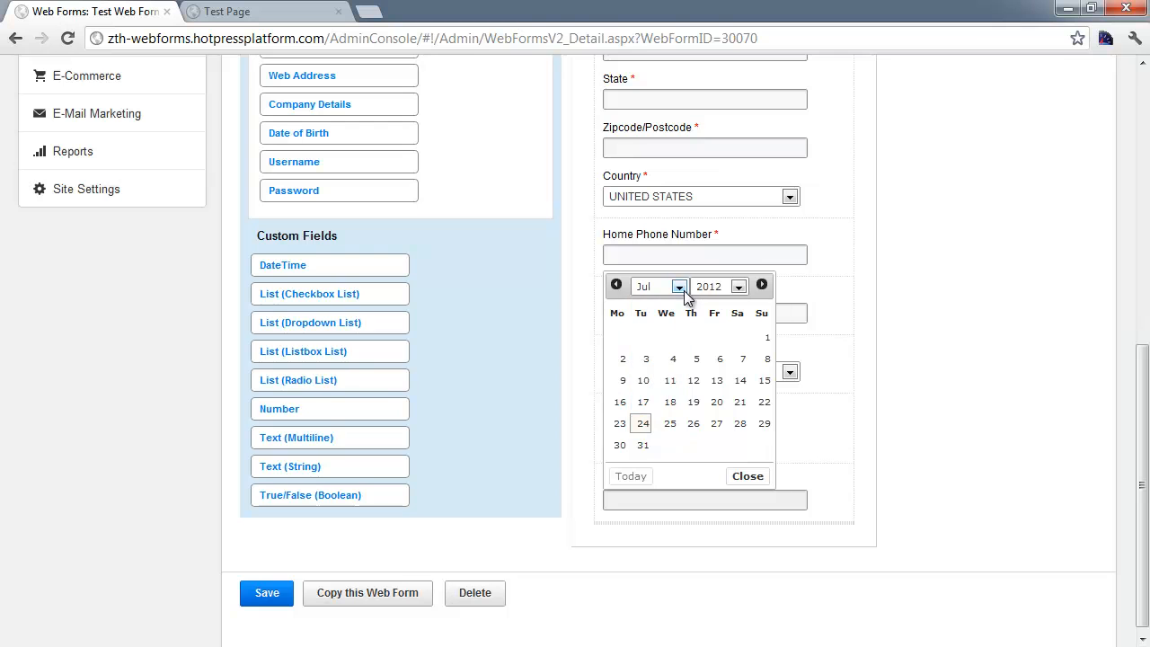
left_click(750, 476)
Save the web form with its custom fields and review the form layout
scroll(979, 440, "up", 1)
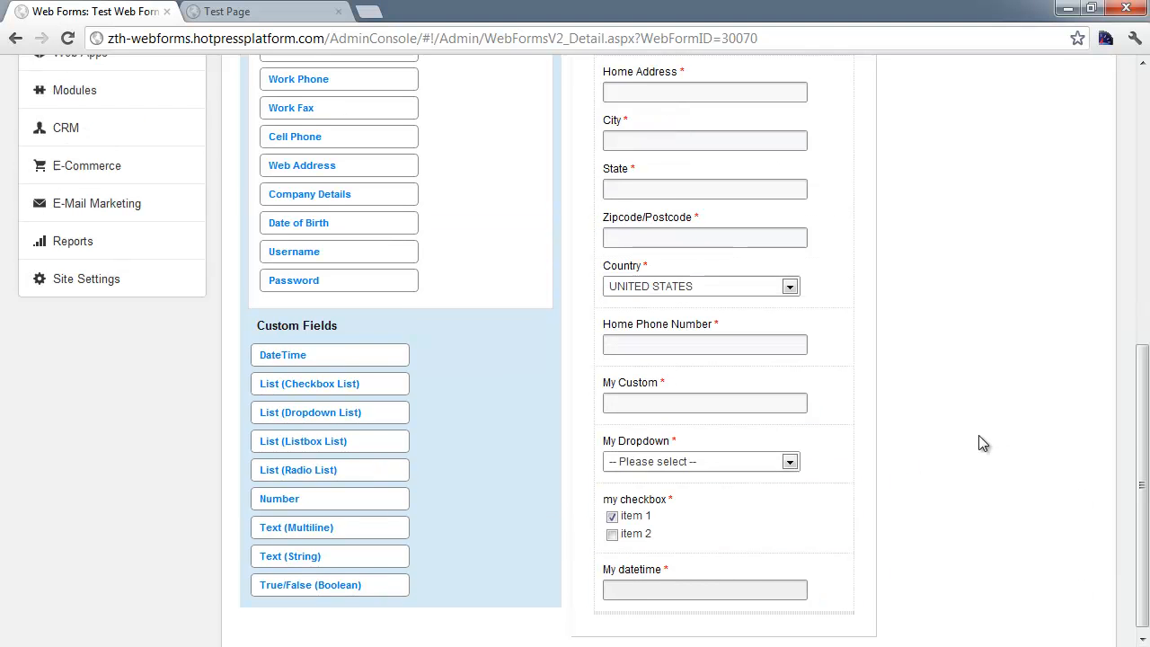
scroll(979, 440, "down", 1)
left_click(269, 589)
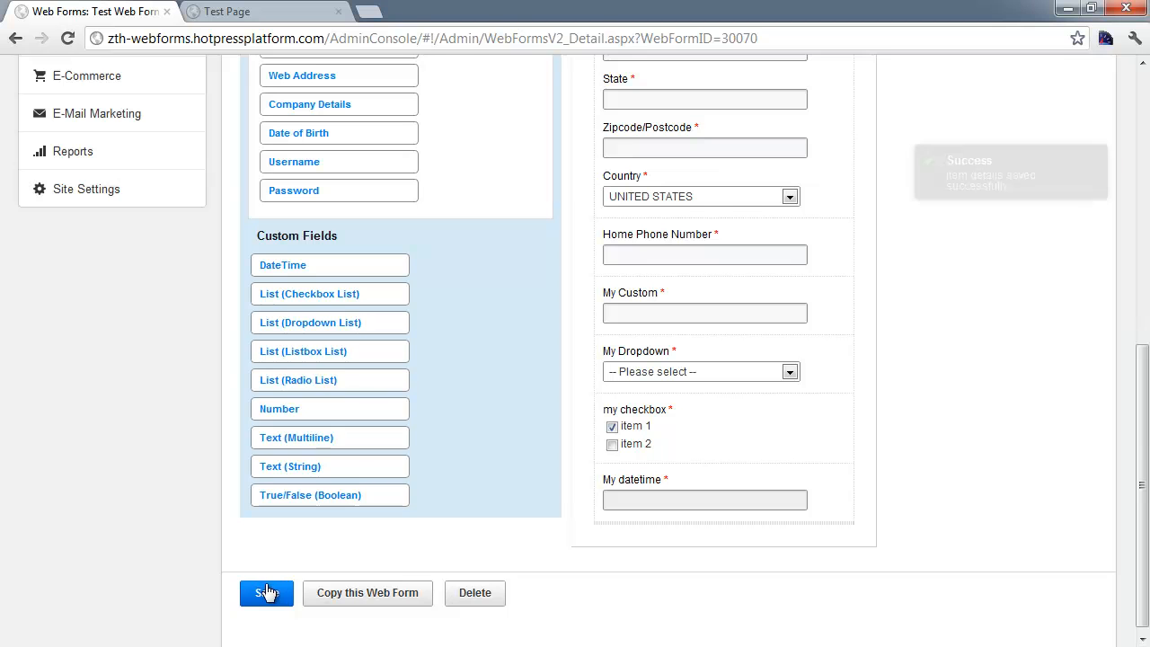
scroll(1032, 431, "up", 1)
scroll(1033, 426, "up", 3)
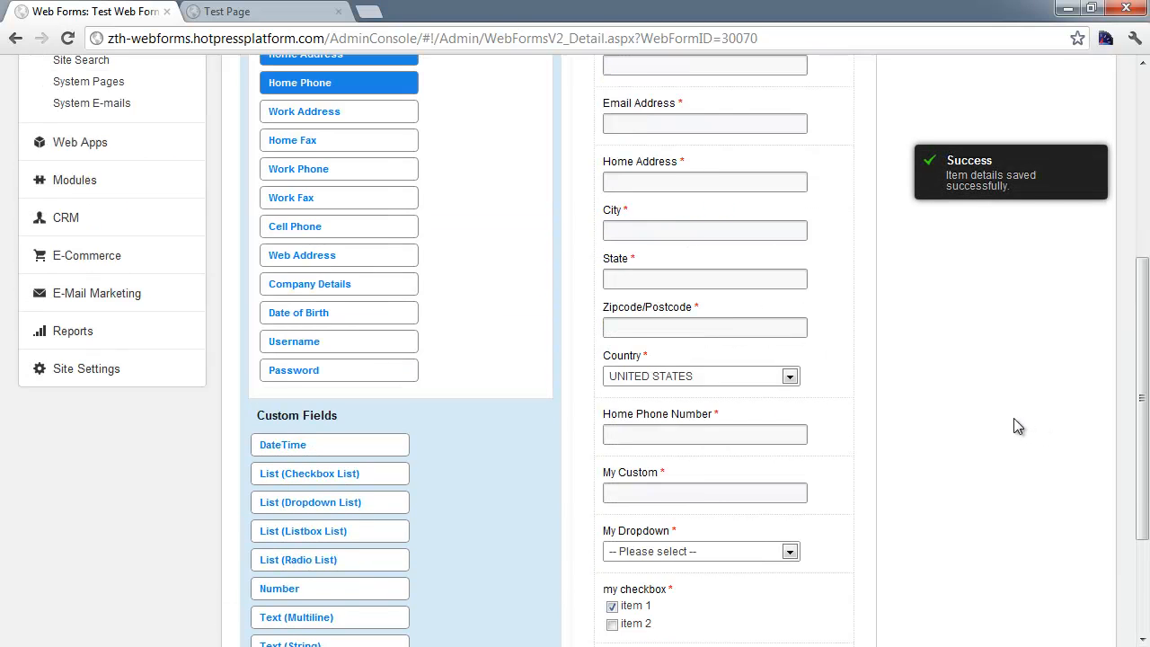
scroll(1010, 429, "down", 2)
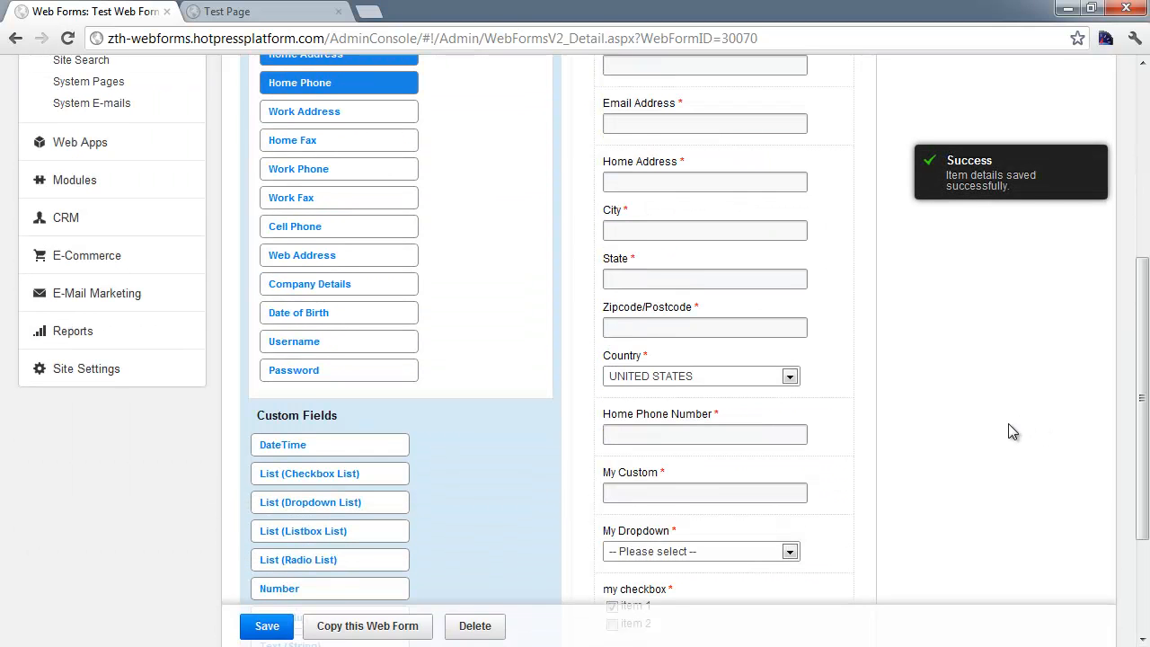
scroll(1007, 423, "up", 3)
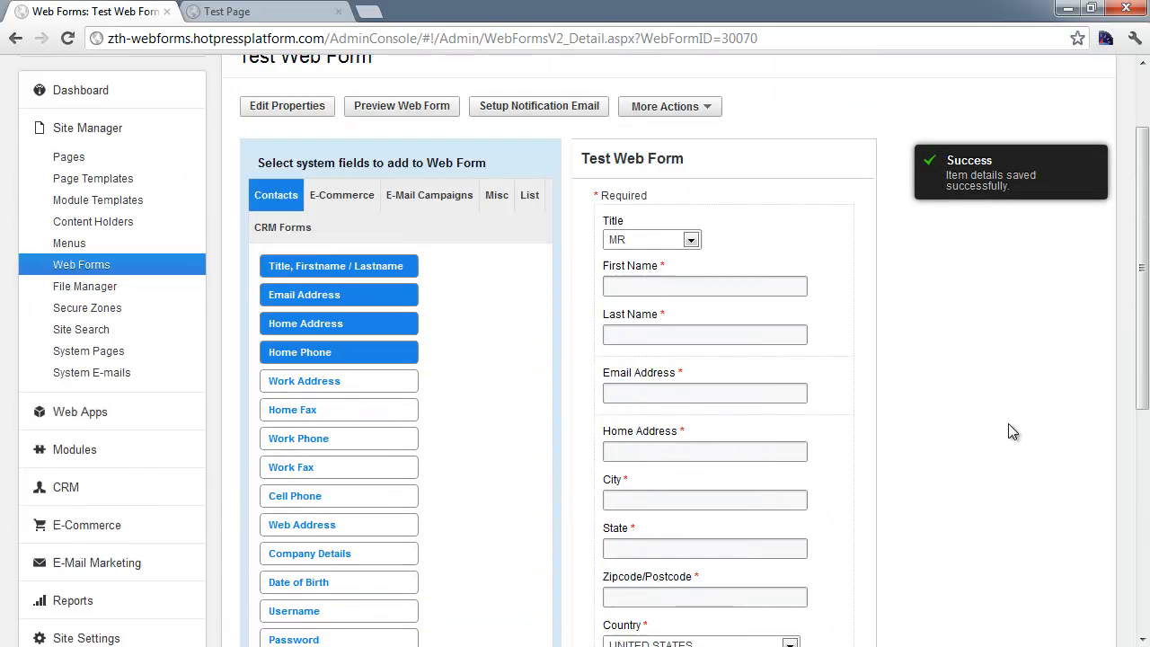
Reload the published Test Page and examine the custom fields at the end of the form
left_click(243, 9)
left_click(352, 40)
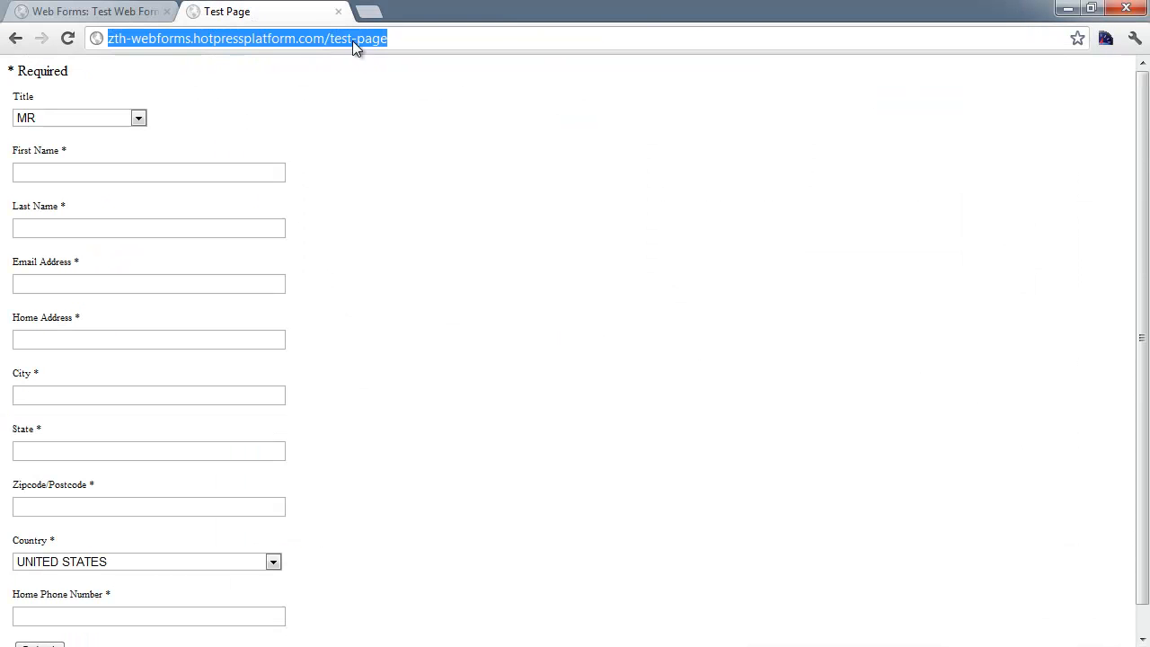
key("Return")
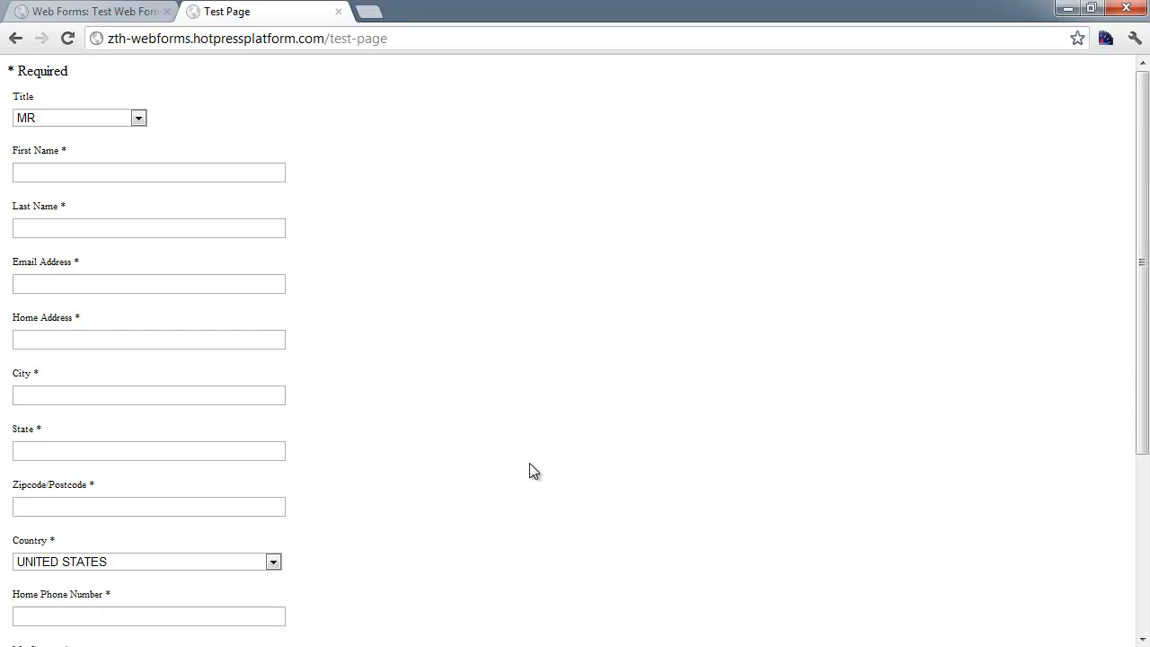
scroll(530, 470, "down", 2)
scroll(533, 470, "down", 1)
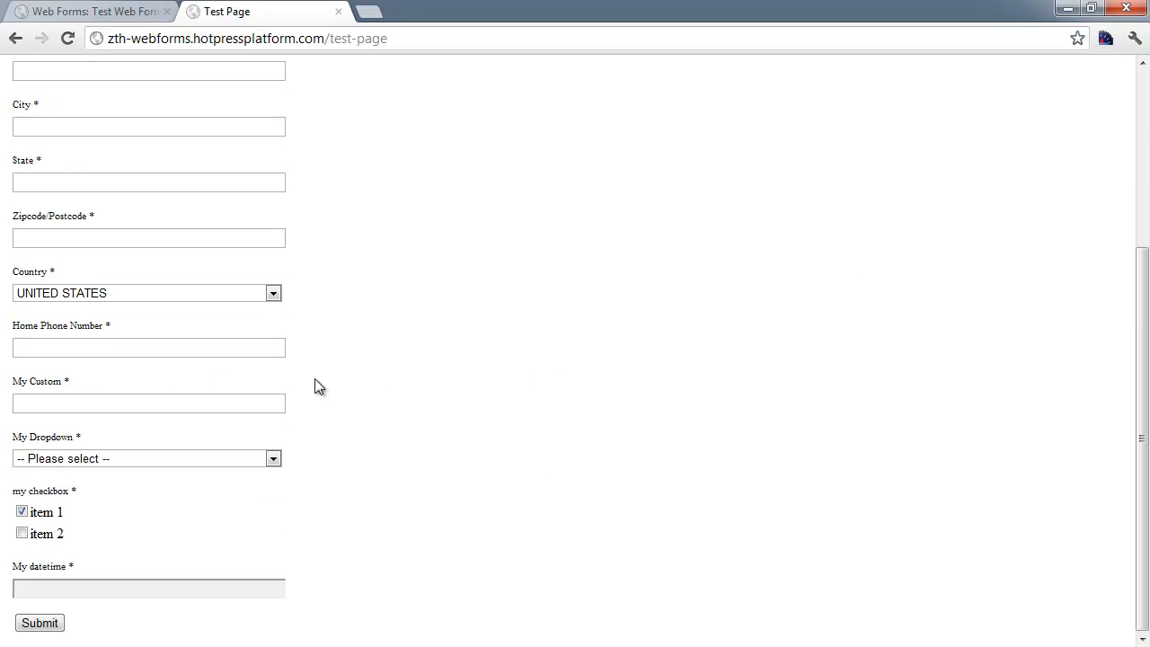
Fill My Custom with the sample text "sdfsd asdfasdf adf" and choose item 2 in My Dropdown
left_click(170, 402)
type("sdfsd asdf")
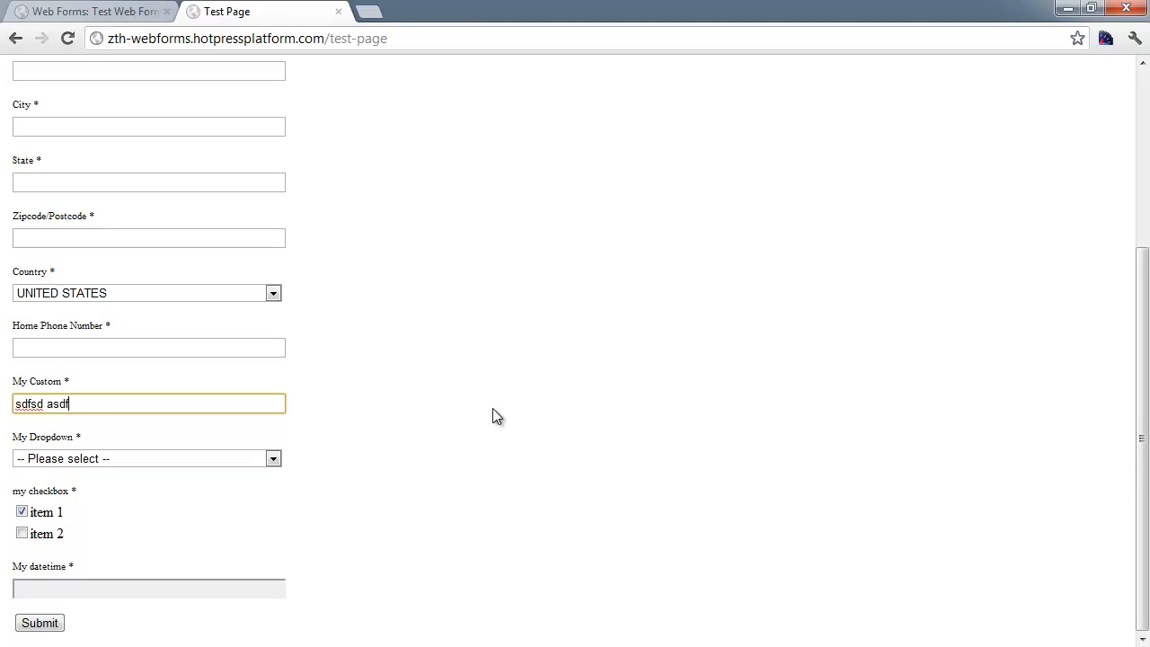
type("asdf adf")
left_click(235, 458)
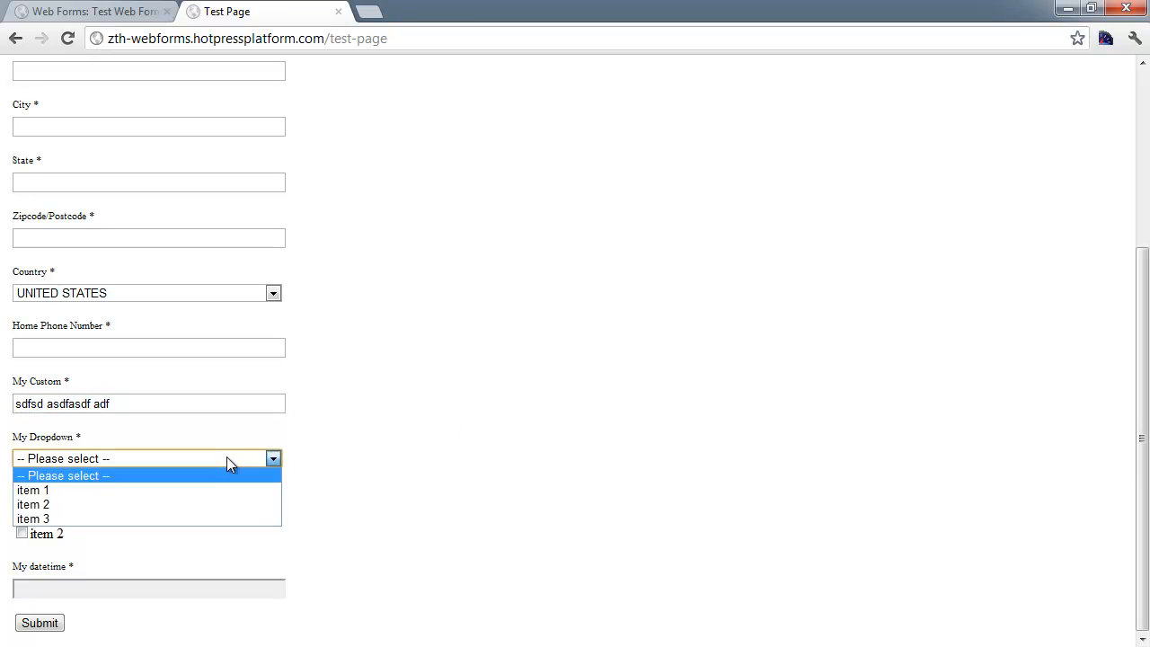
left_click(83, 501)
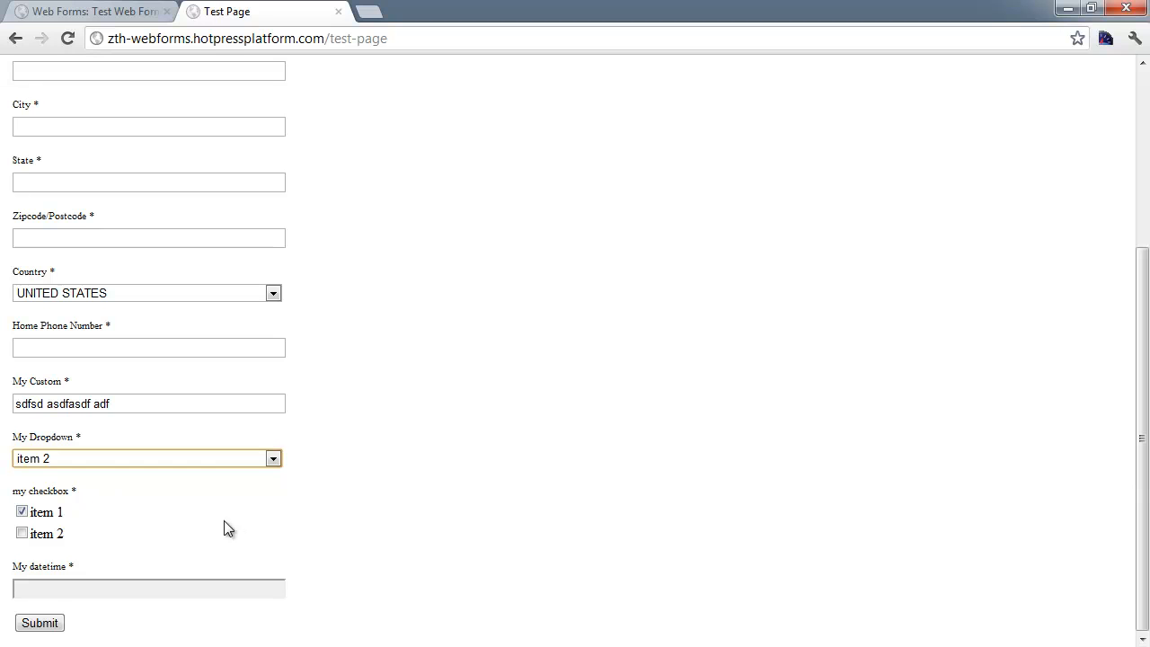
Try out the my checkbox options by toggling them, leaving both item 1 and item 2 unselected
left_click(22, 534)
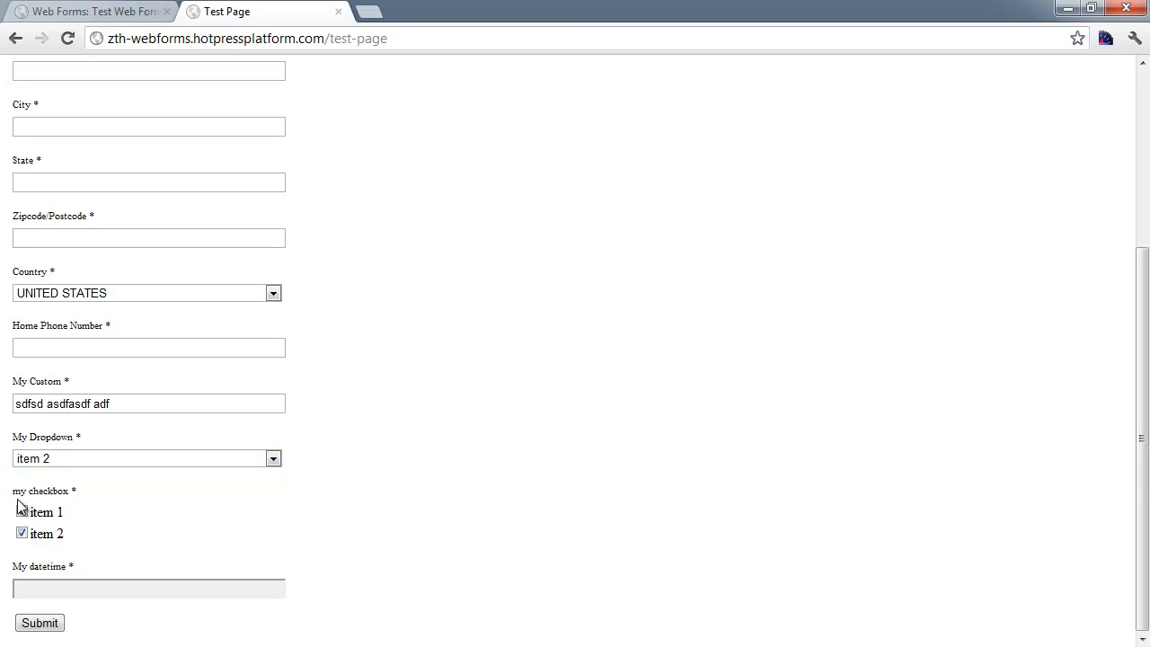
left_click(22, 512)
left_click(22, 512)
left_click(22, 534)
left_click(22, 512)
Open the calendar picker of the My datetime field on the published page and close it without choosing a date
left_click(63, 590)
scroll(499, 526, "down", 3)
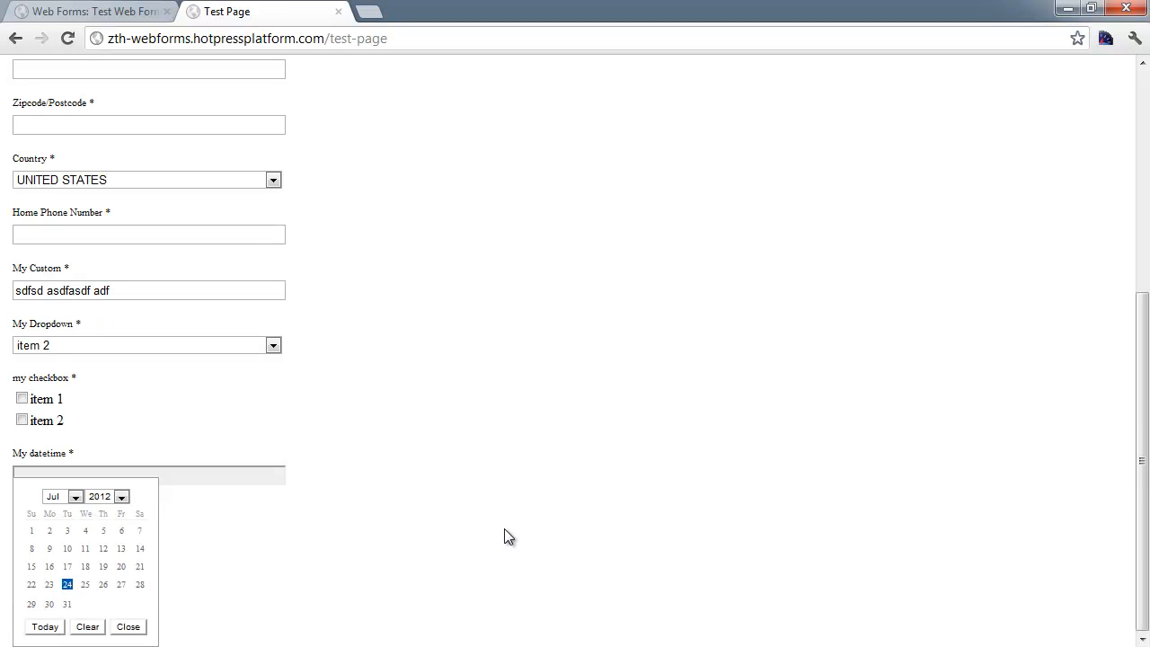
left_click(198, 482)
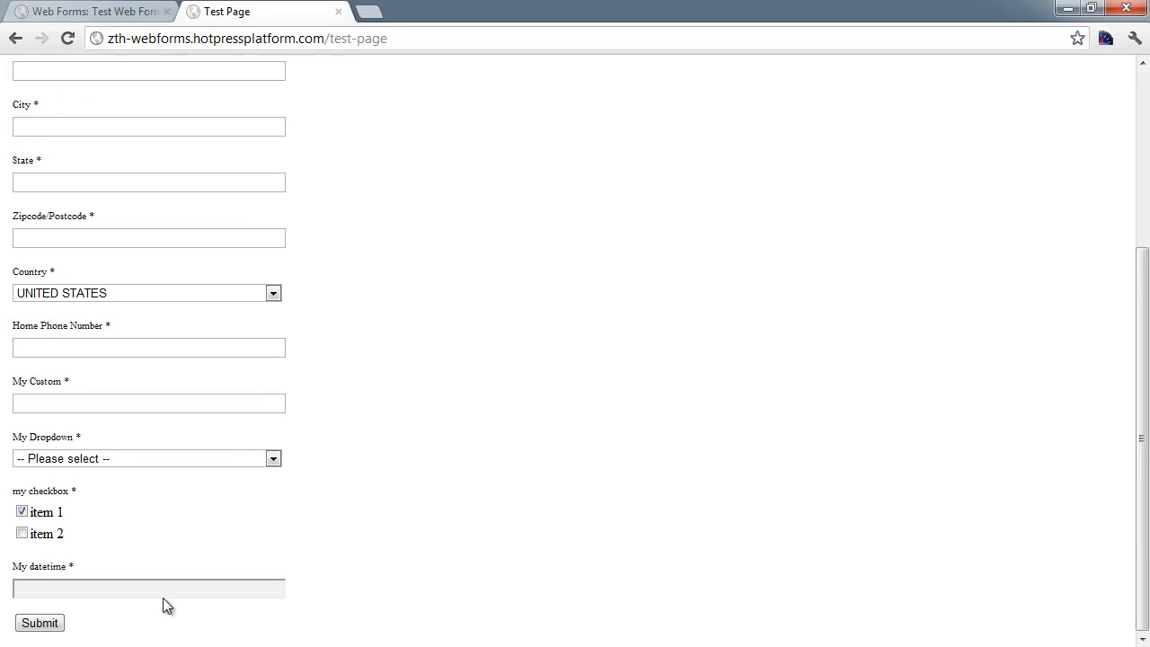
Check the calendar's month and year choices and set My datetime to 11-Jul-2012
left_click(162, 594)
scroll(406, 569, "down", 3)
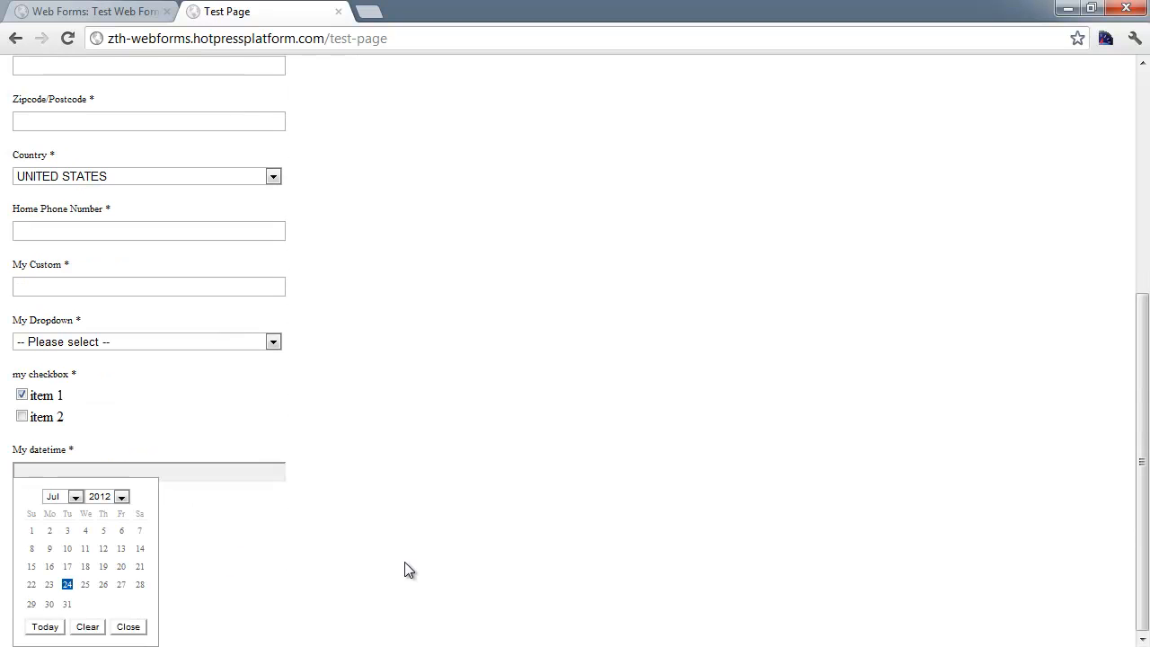
left_click(74, 498)
left_click(75, 499)
left_click(121, 498)
left_click(122, 498)
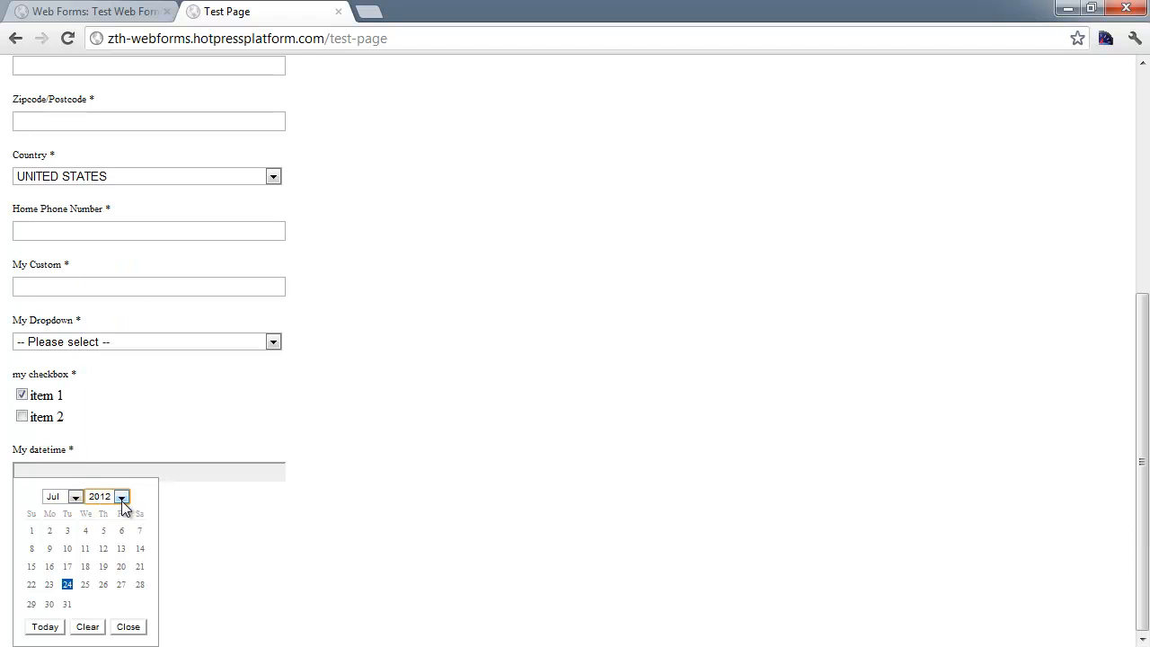
left_click(84, 548)
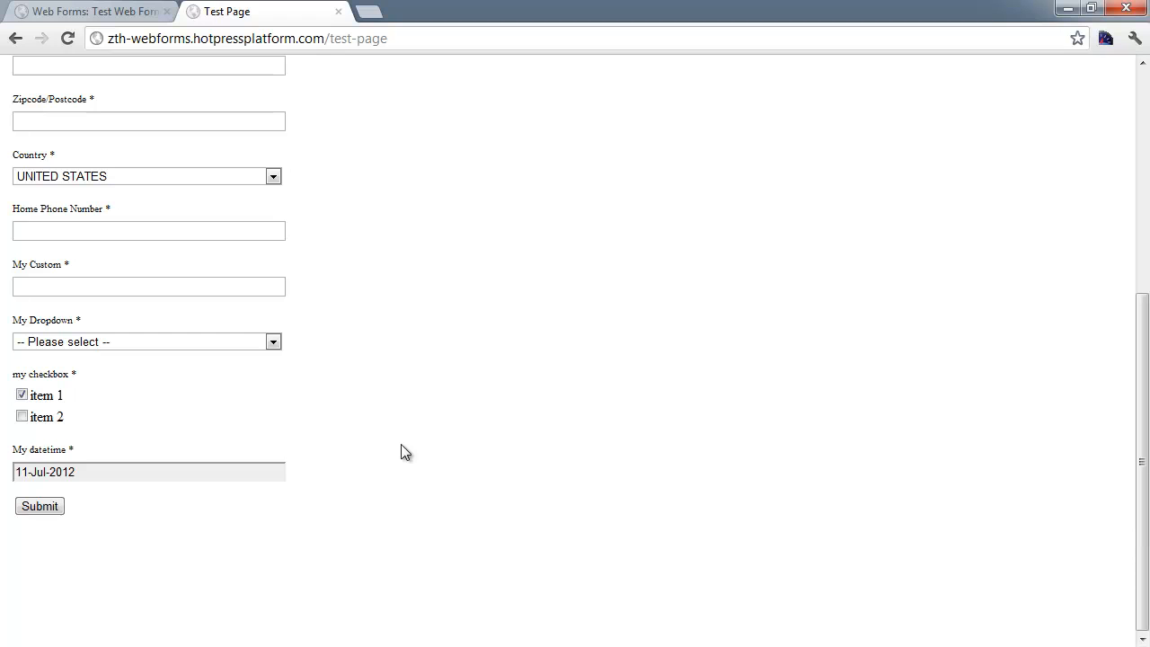
Review the completed form with "test custom 1" in My Custom and submit it
scroll(400, 444, "up", 1)
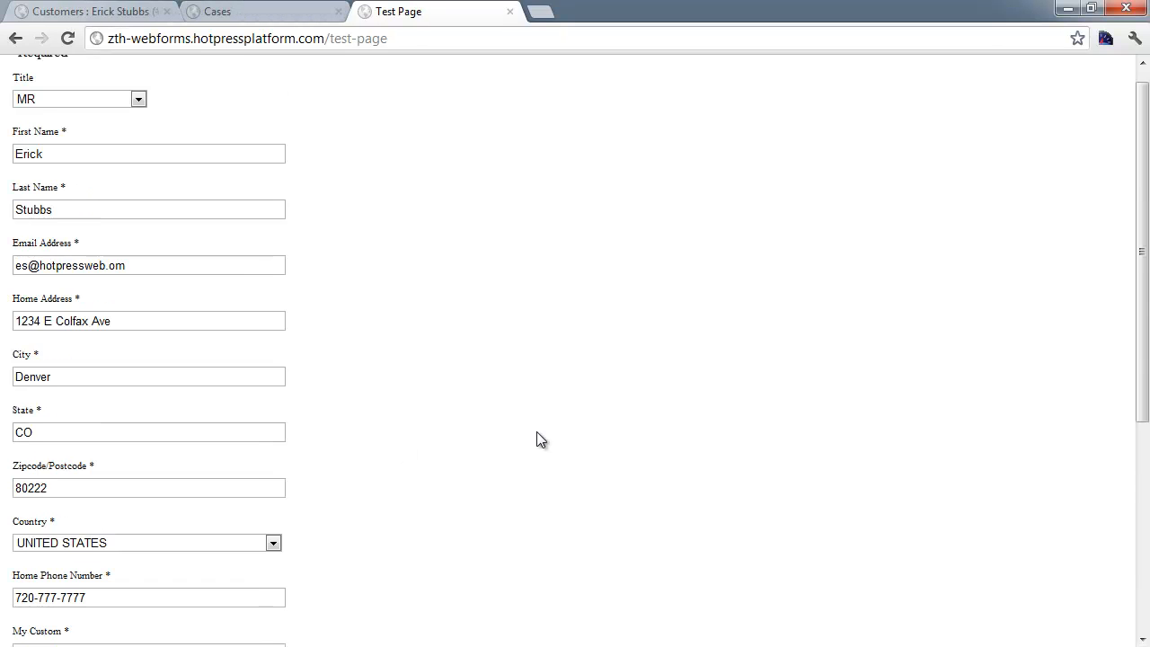
scroll(536, 433, "down", 3)
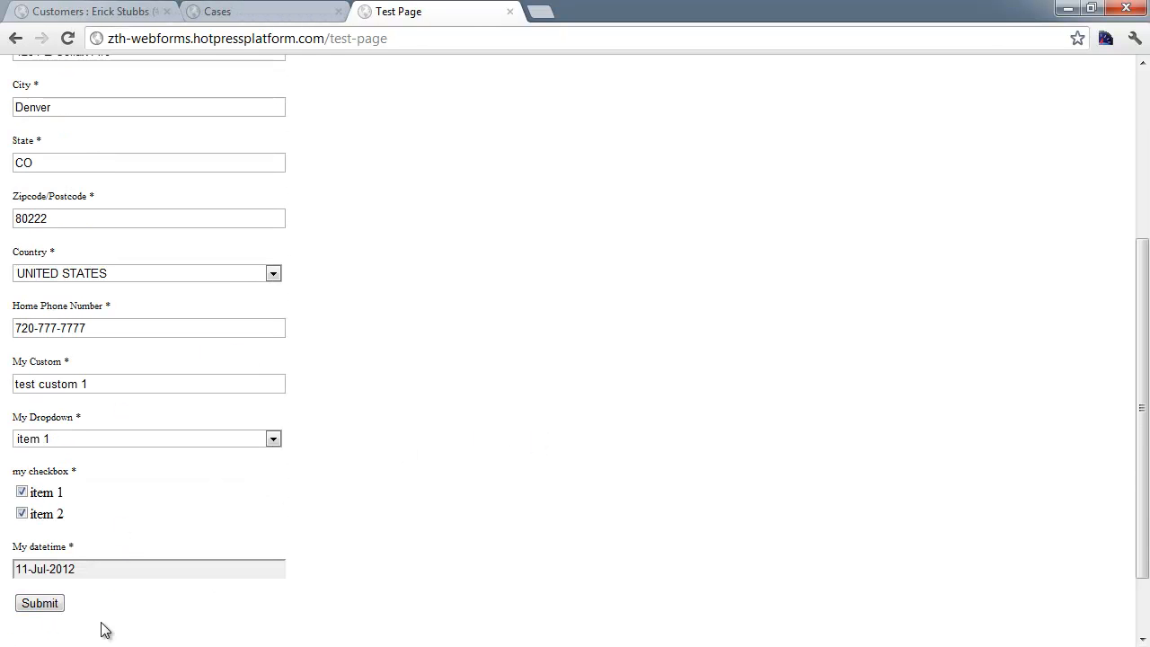
left_click_drag(126, 390, 7, 393)
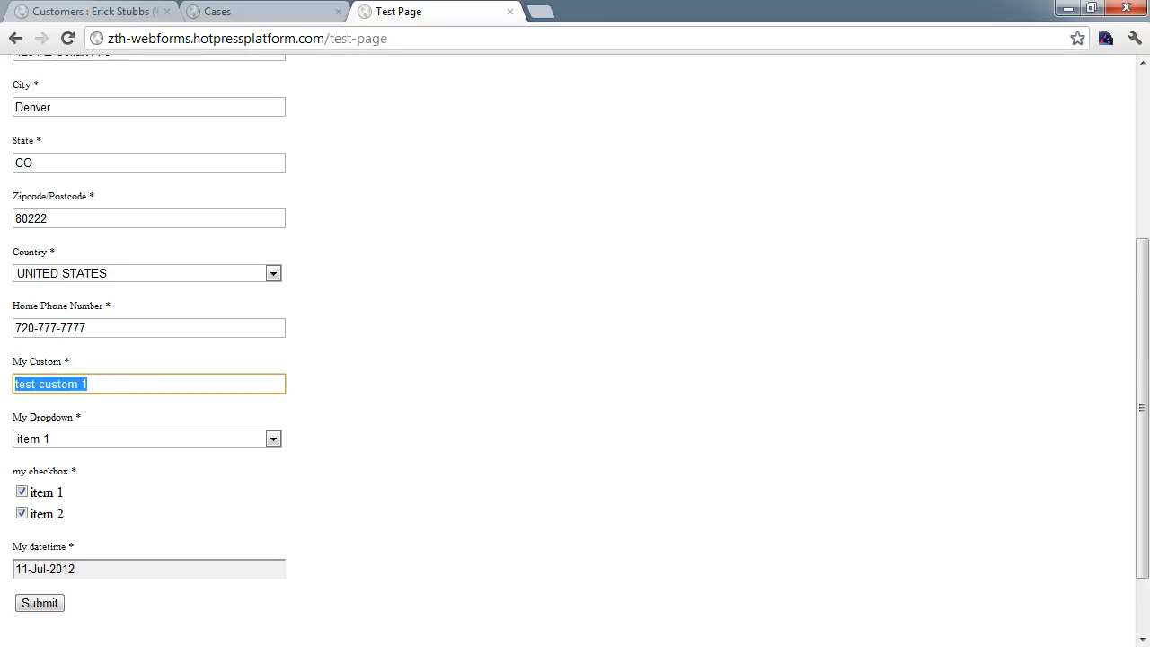
left_click(97, 385)
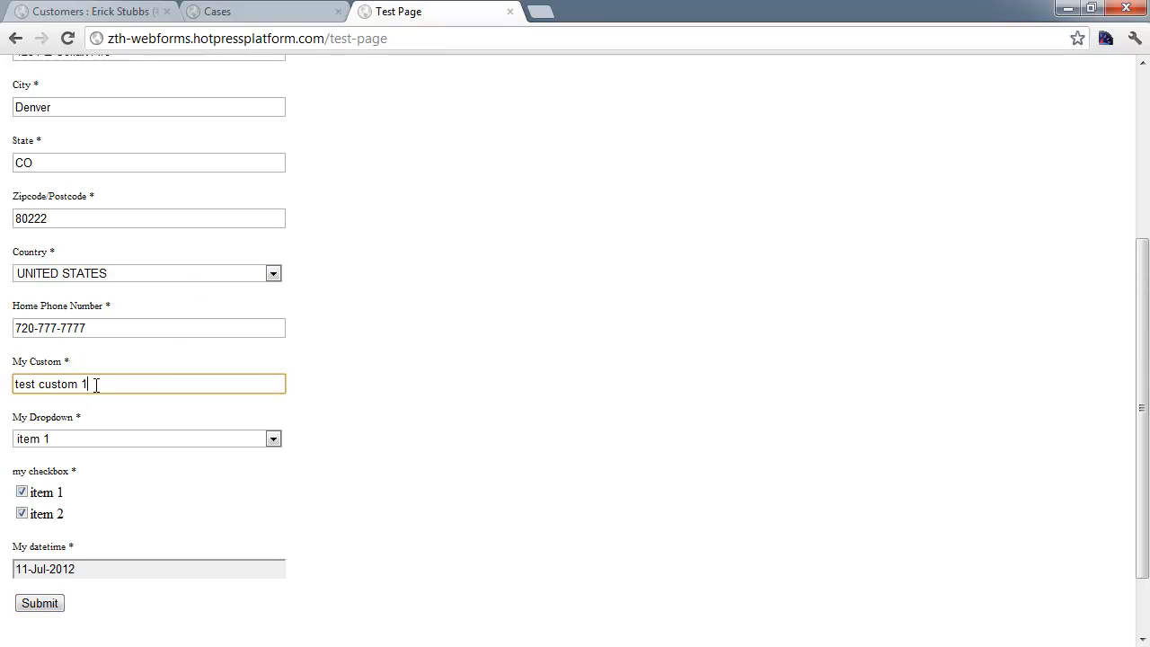
left_click(50, 607)
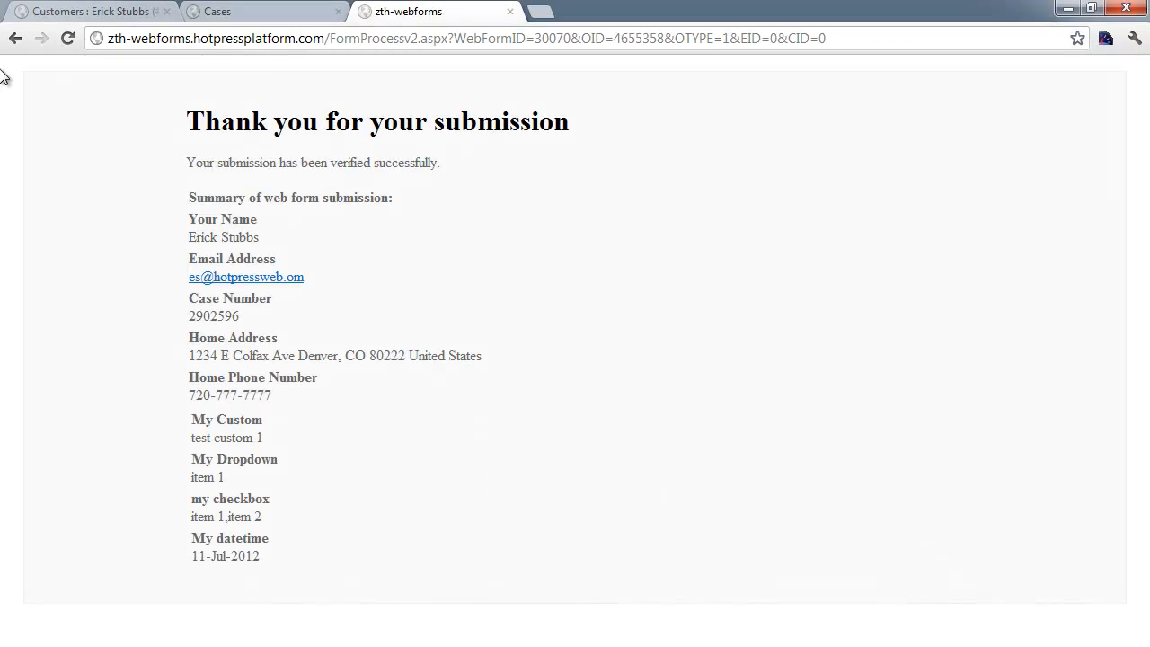
Return to the filled form, change My Custom to "test custom 2" and submit it again
left_click(15, 38)
left_click(105, 404)
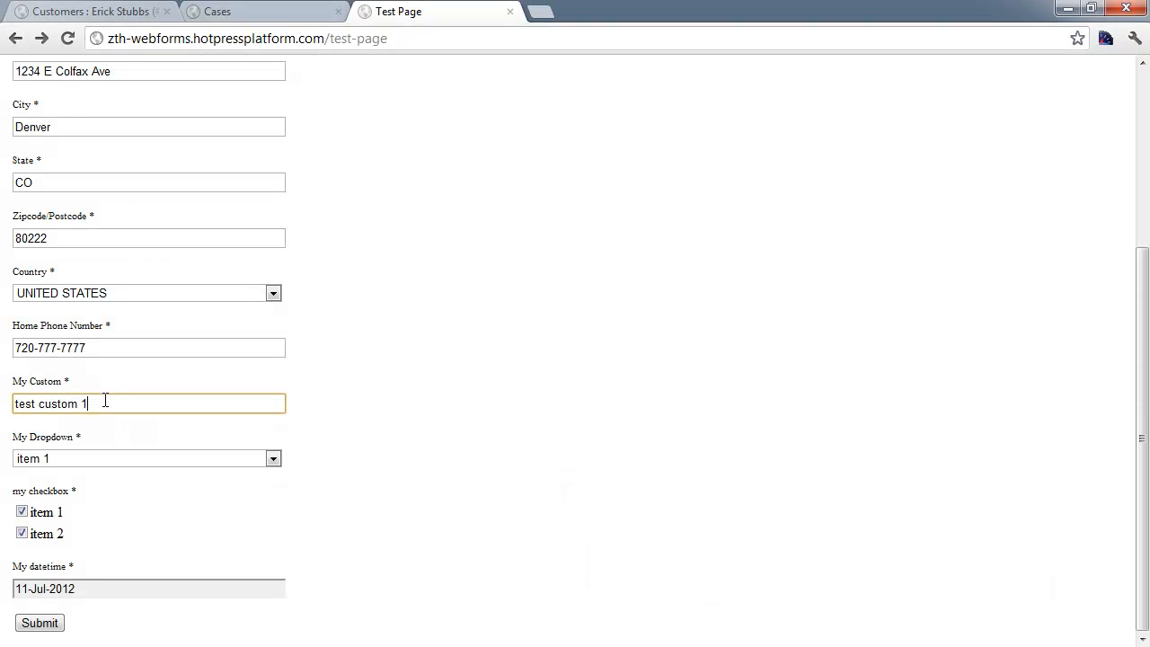
key("BackSpace")
type("2")
left_click(769, 322)
left_click(41, 622)
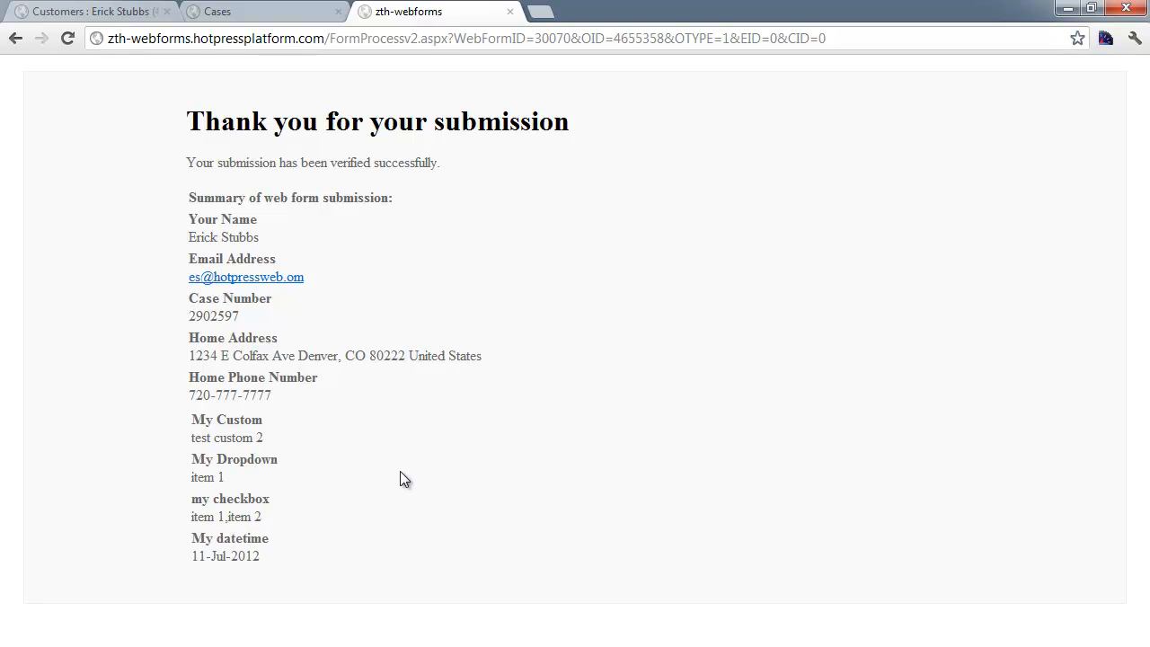
Examine the submitter's contact details in the CRM customer record and show that customer's cases
left_click(99, 12)
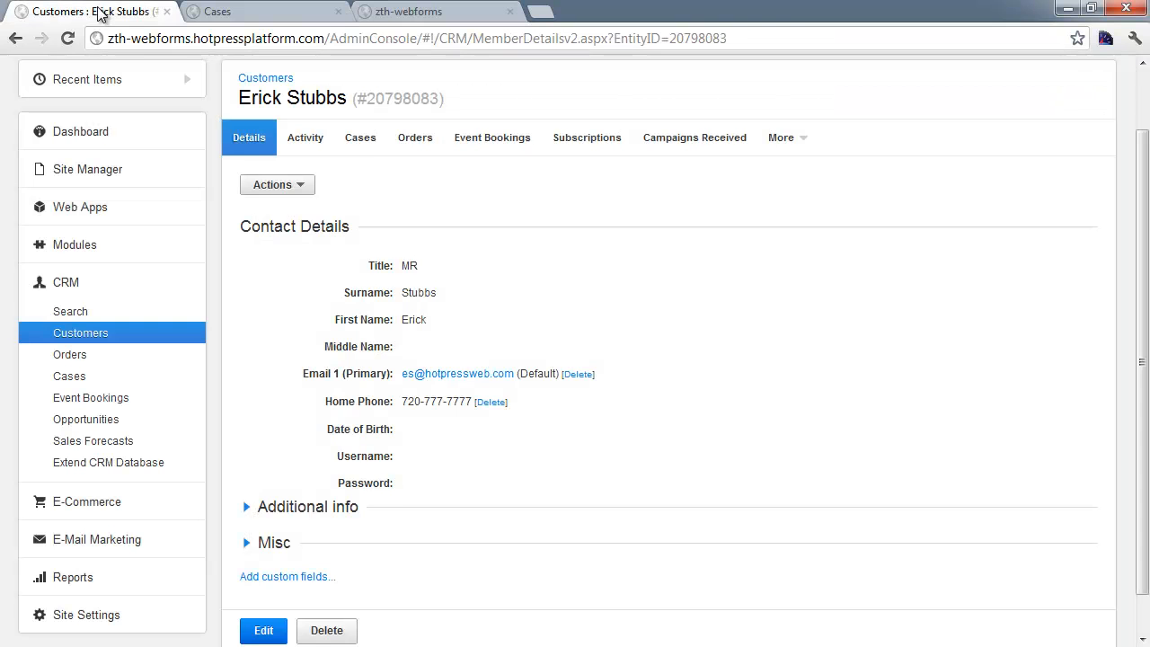
scroll(690, 275, "down", 1)
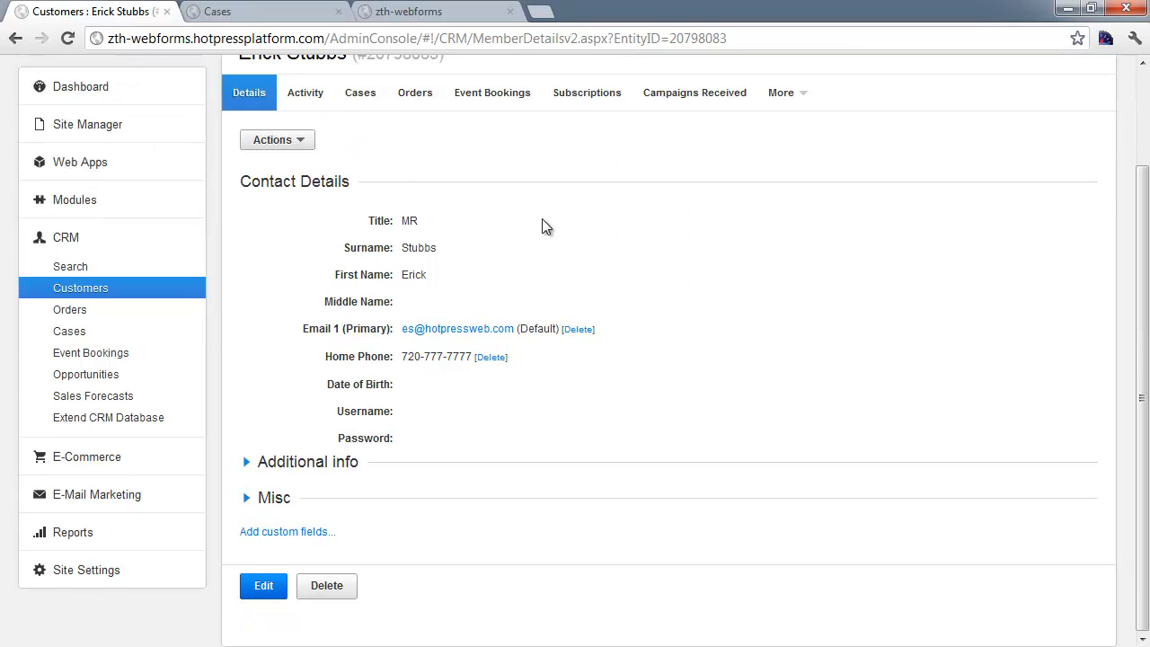
scroll(541, 222, "up", 2)
scroll(541, 222, "down", 2)
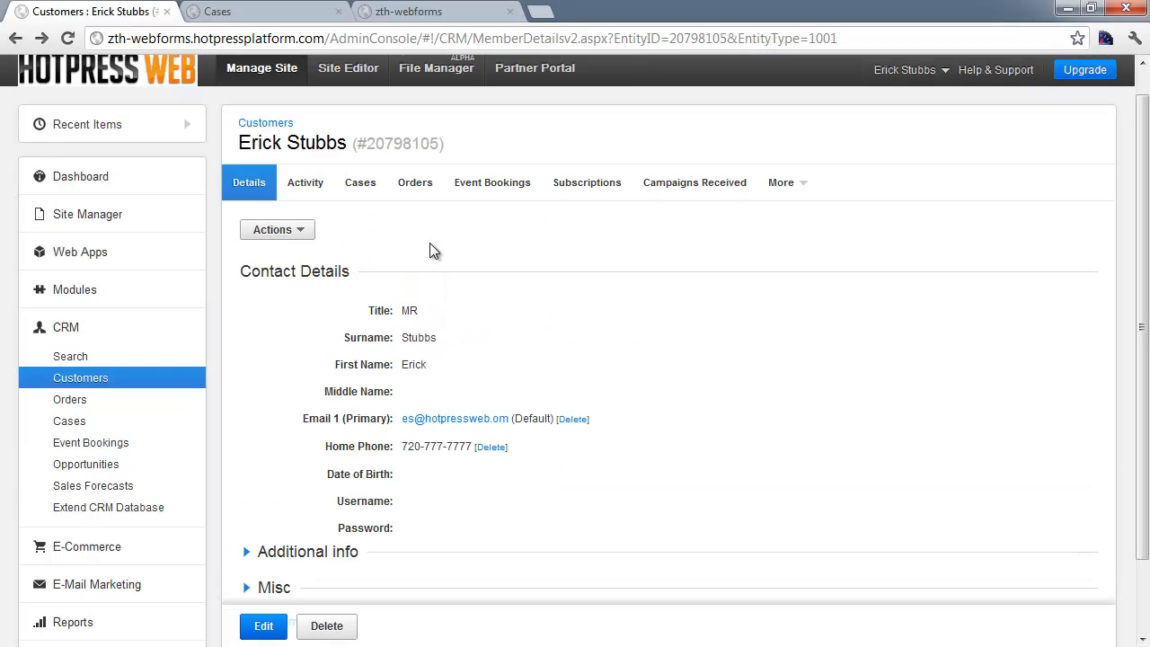
left_click(356, 195)
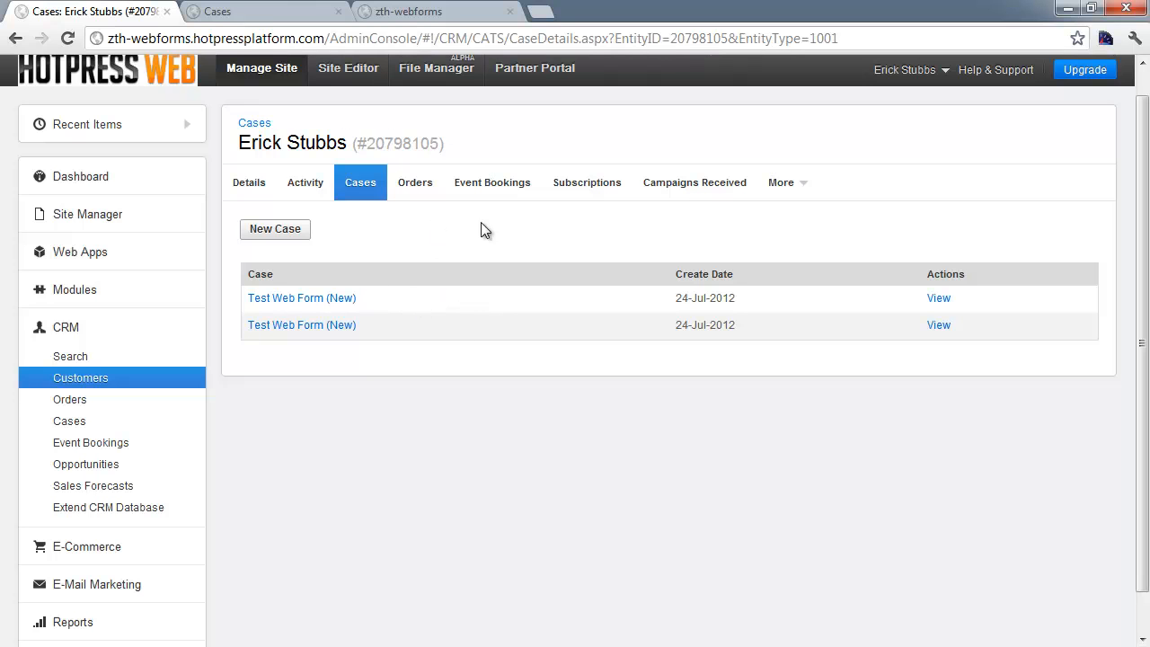
View the overall CRM Cases list and inspect its filter options without applying any
left_click(250, 12)
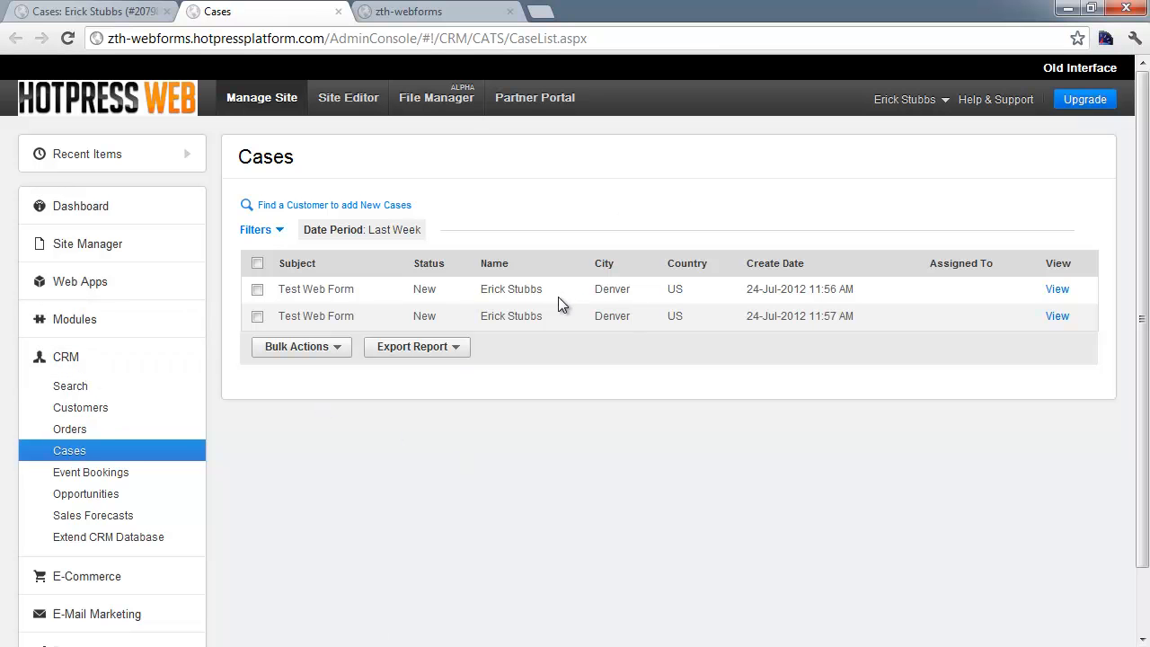
left_click(261, 230)
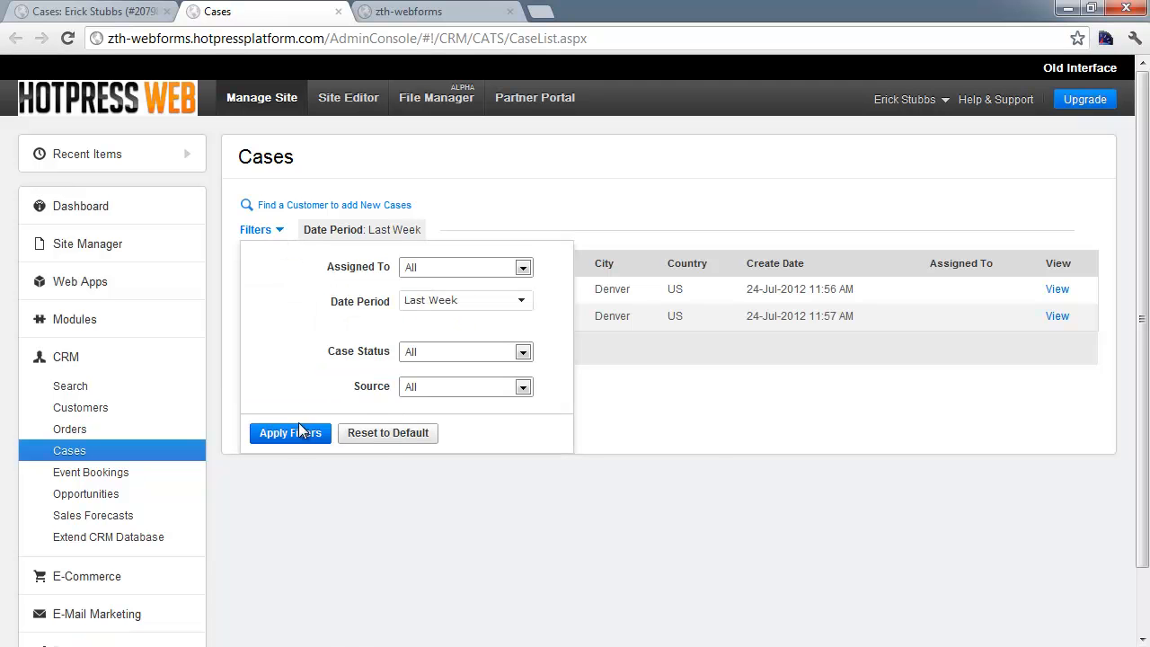
left_click(710, 452)
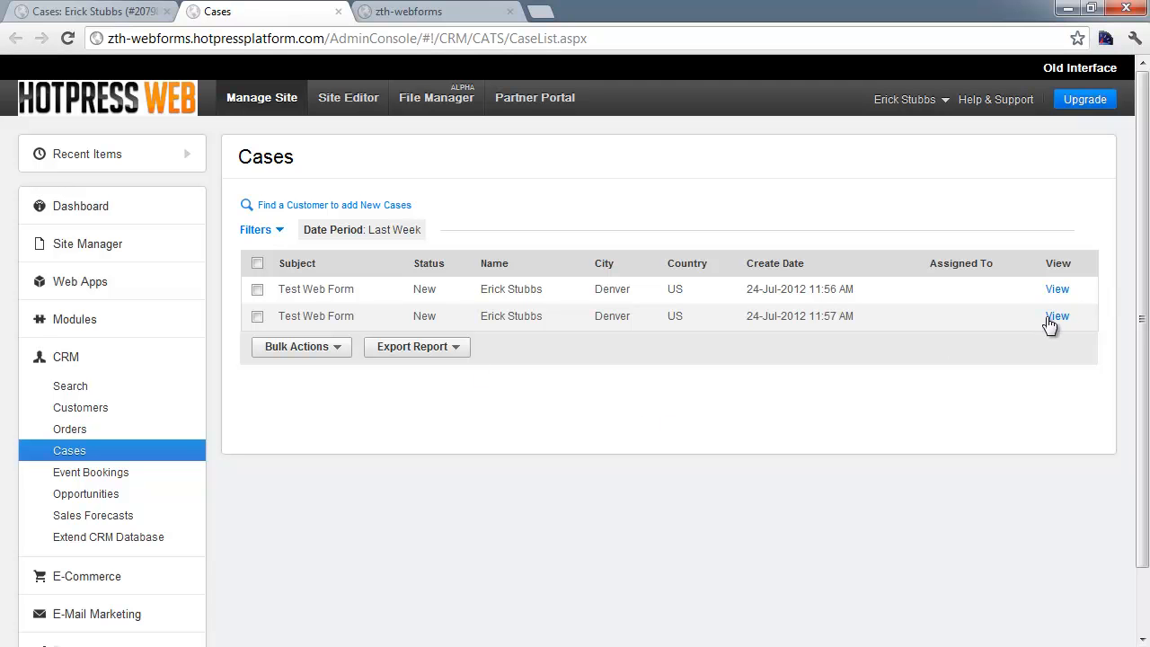
Open the first Test Web Form case listed under the customer and examine its case details and submitted custom field values
left_click(171, 9)
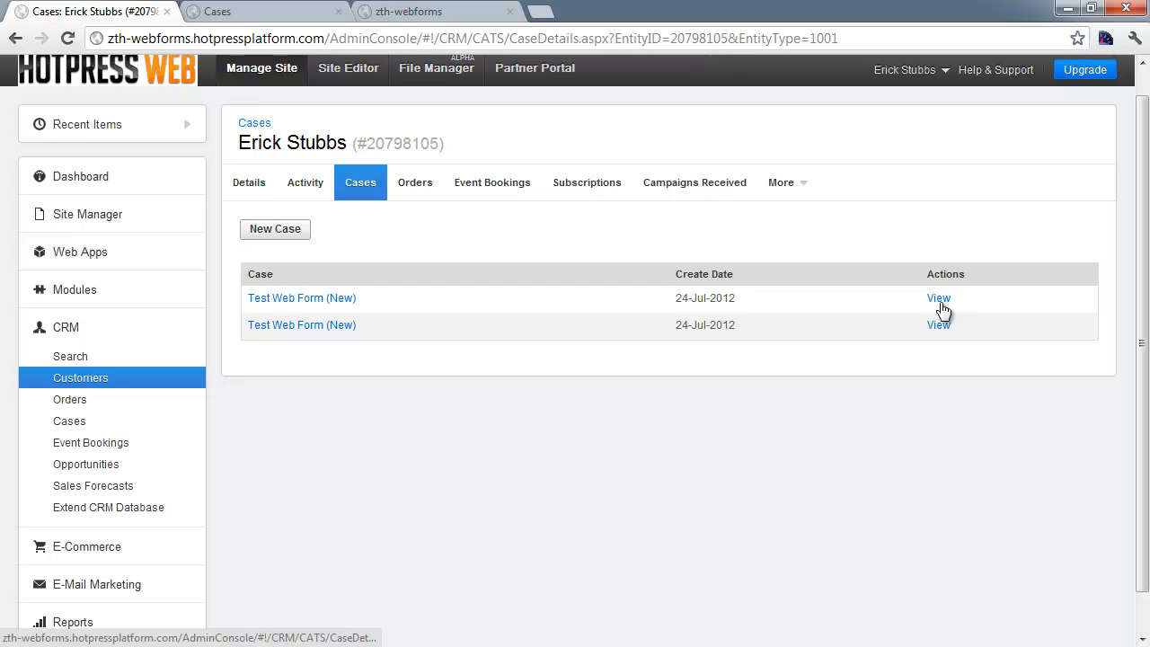
left_click(940, 302)
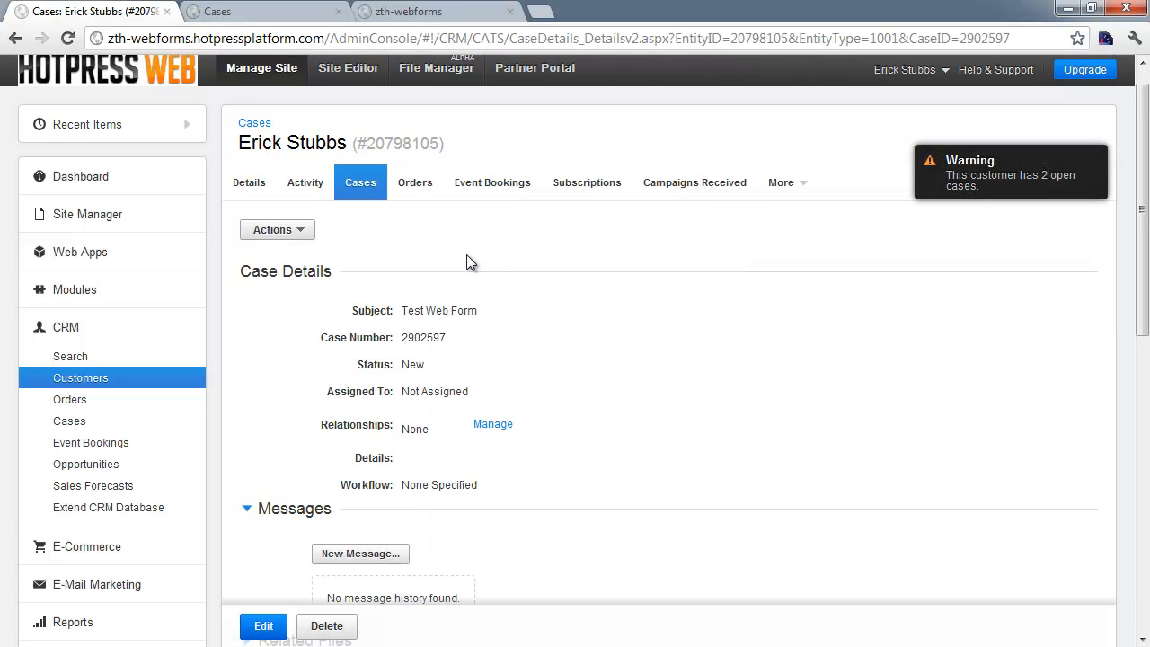
scroll(685, 318, "down", 1)
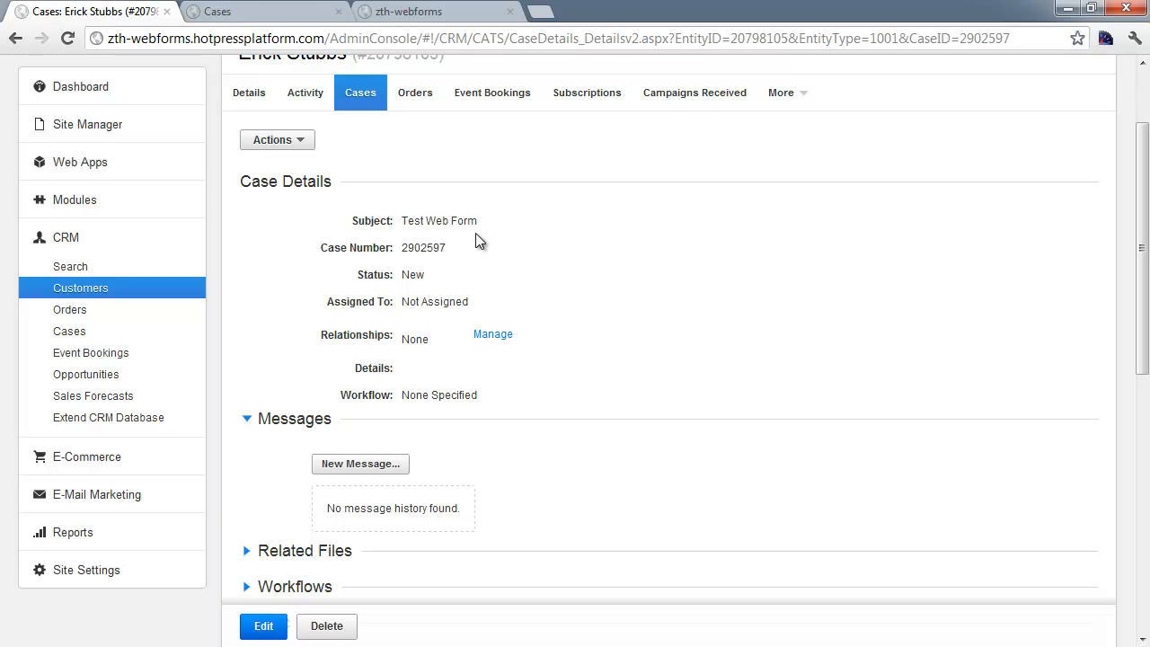
left_click_drag(401, 221, 479, 222)
left_click(501, 229)
scroll(641, 328, "down", 2)
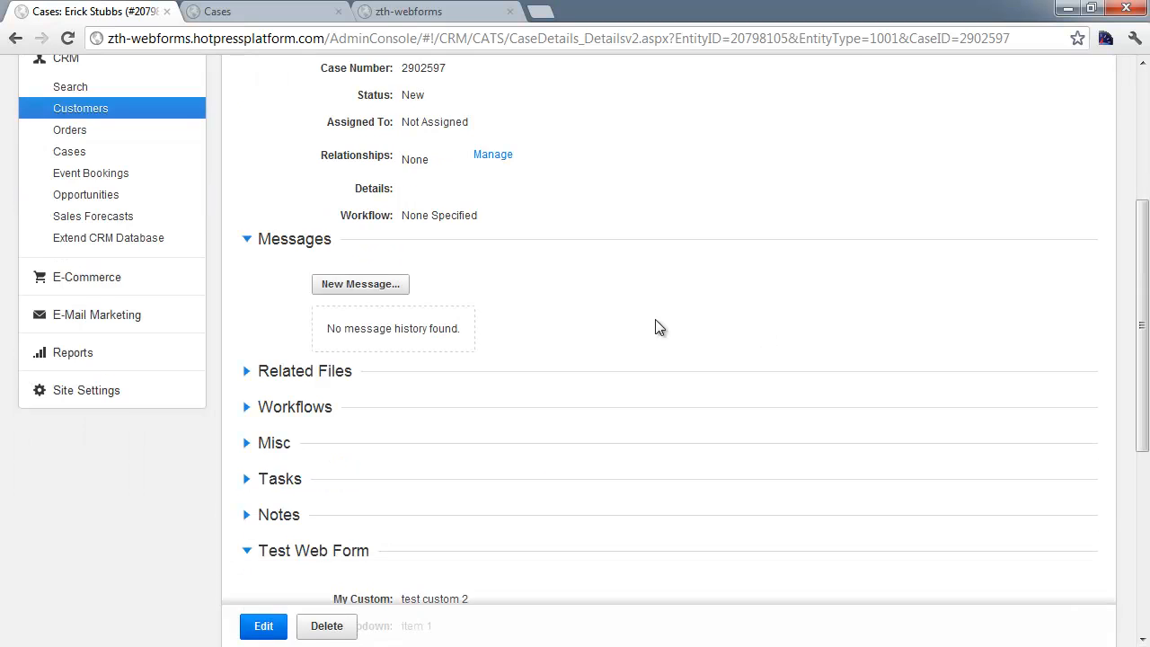
scroll(641, 328, "down", 1)
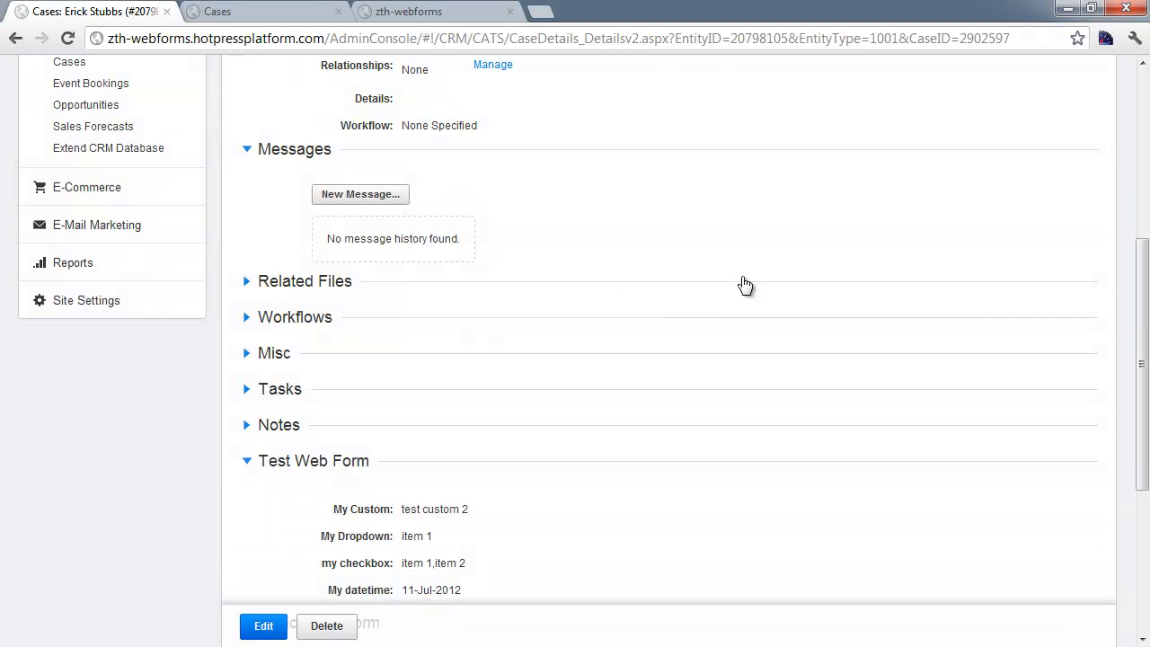
scroll(693, 341, "down", 1)
scroll(649, 326, "down", 1)
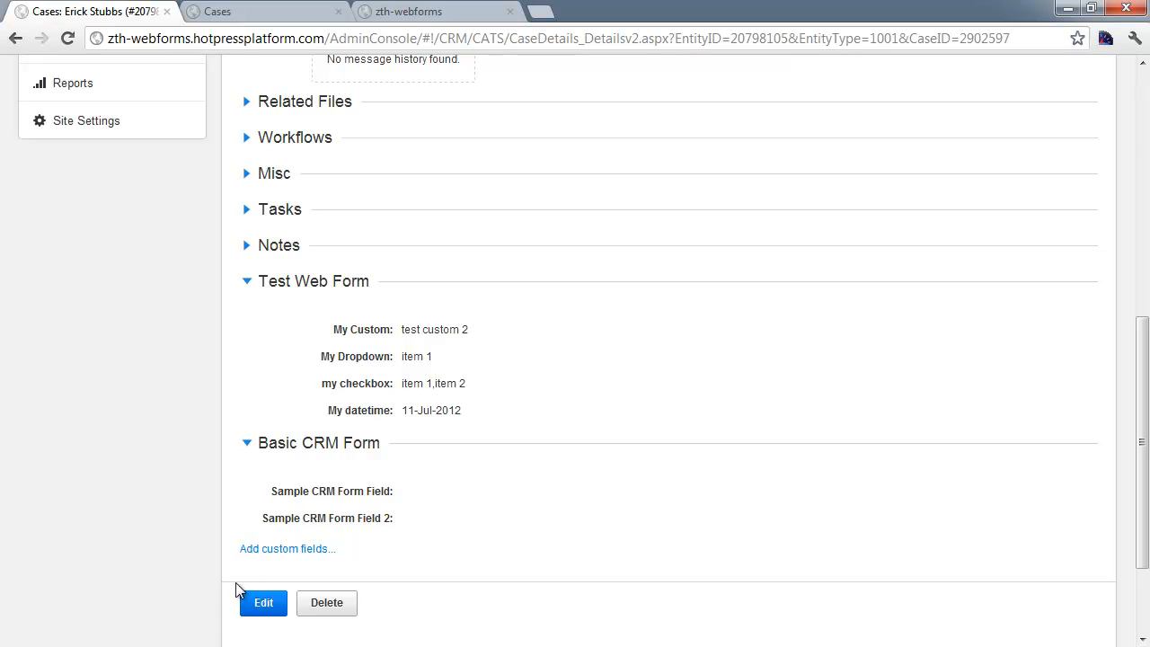
Open the case for editing and try the my checkbox options in its Test Web Form section, leaving both items selected
left_click(252, 601)
scroll(554, 406, "down", 2)
left_click(411, 363)
left_click(412, 335)
left_click(412, 334)
scroll(636, 336, "down", 1)
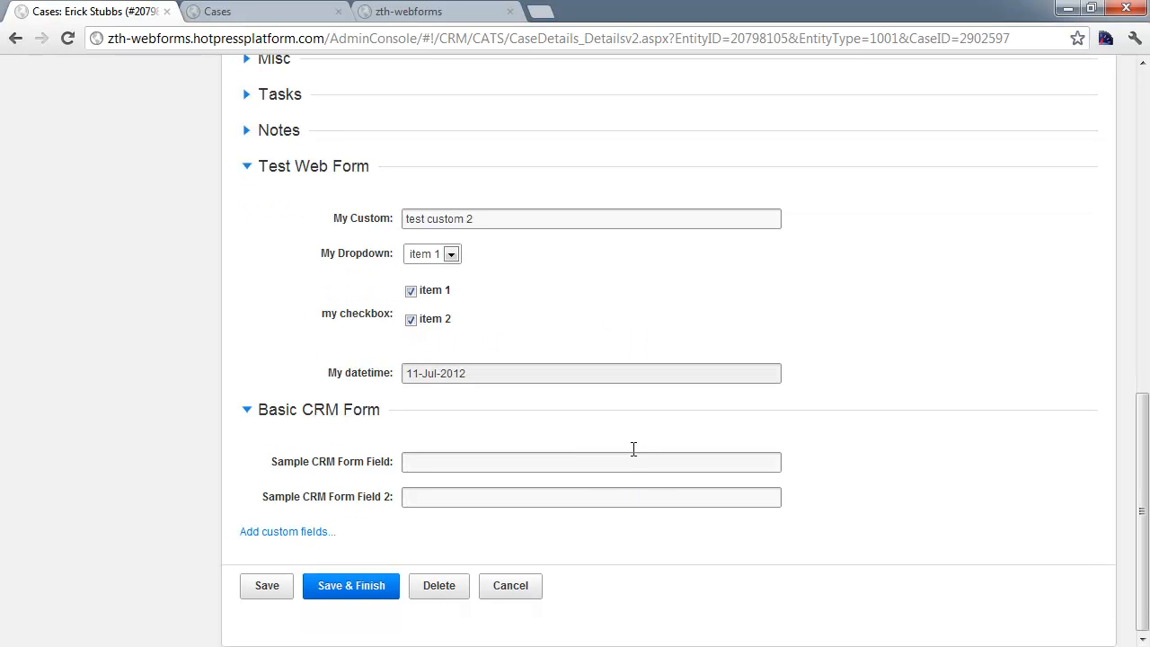
scroll(808, 368, "up", 2)
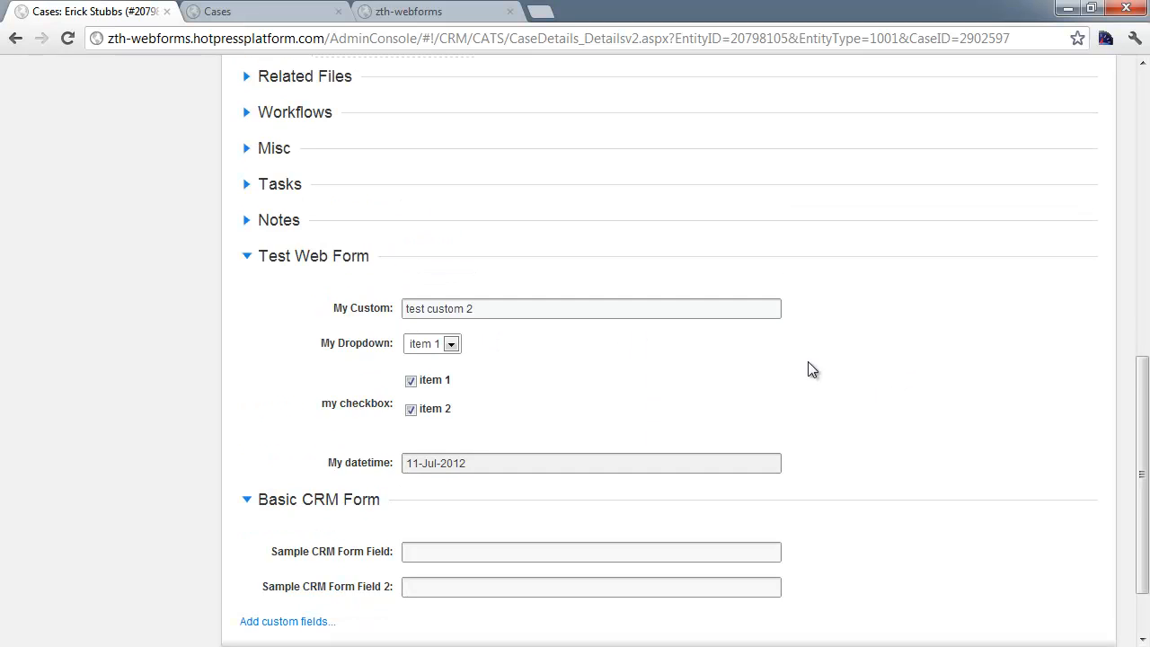
scroll(807, 369, "up", 2)
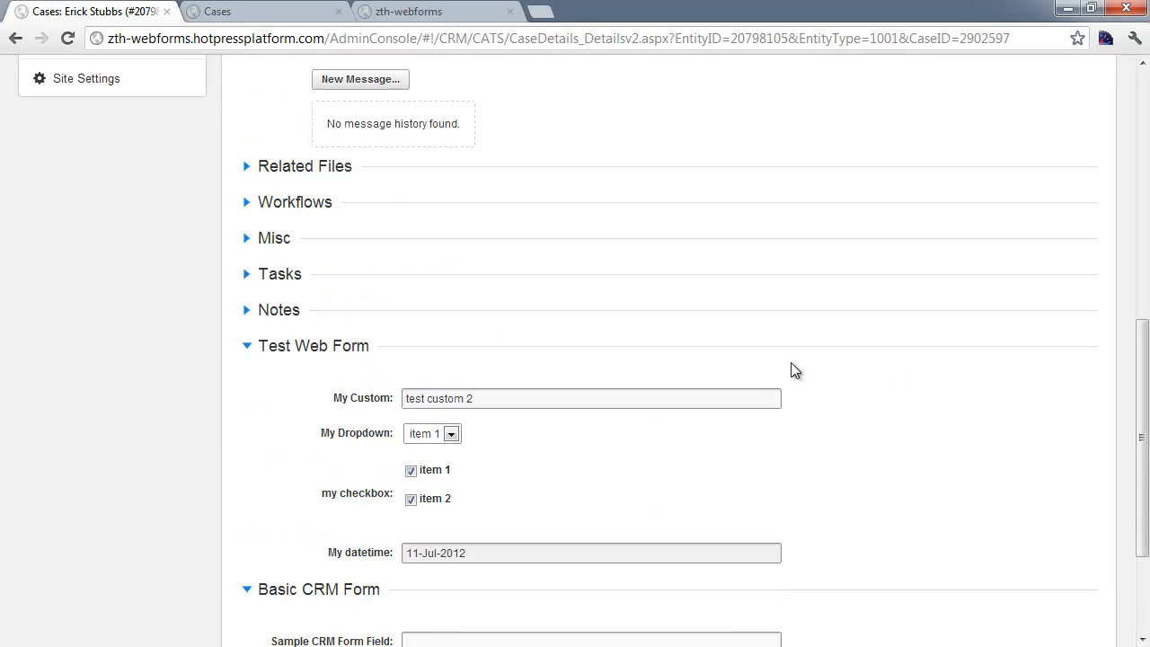
Examine the case's Misc dates and its custom form sections, then leave editing and review the read-only case details
left_click(253, 241)
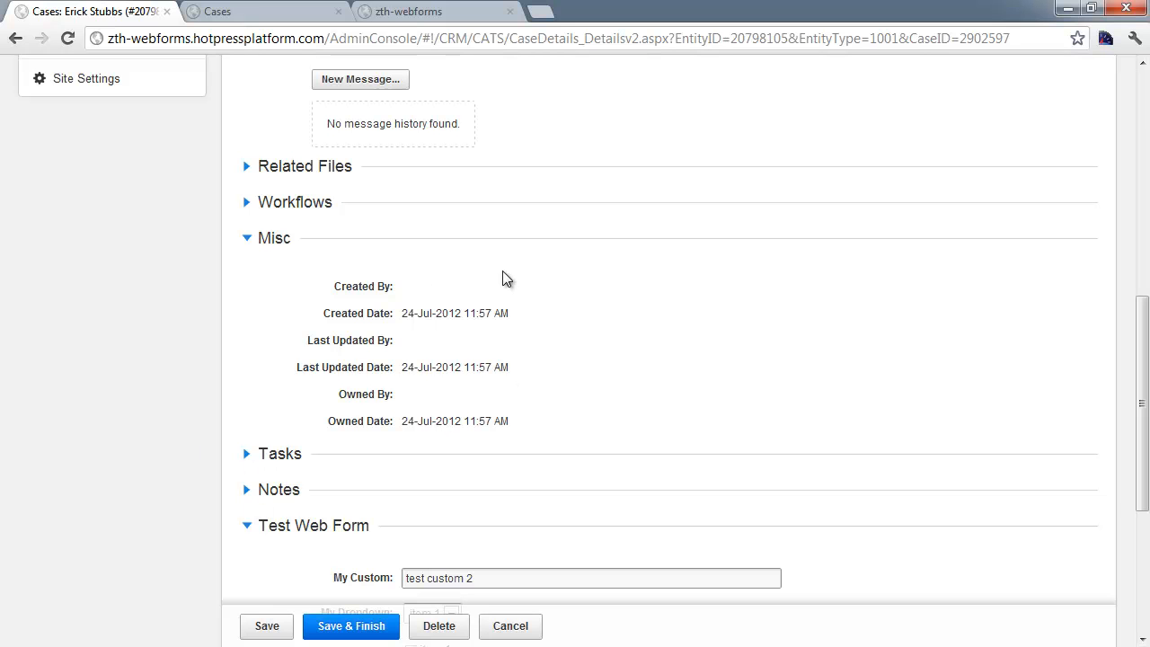
scroll(811, 495, "down", 4)
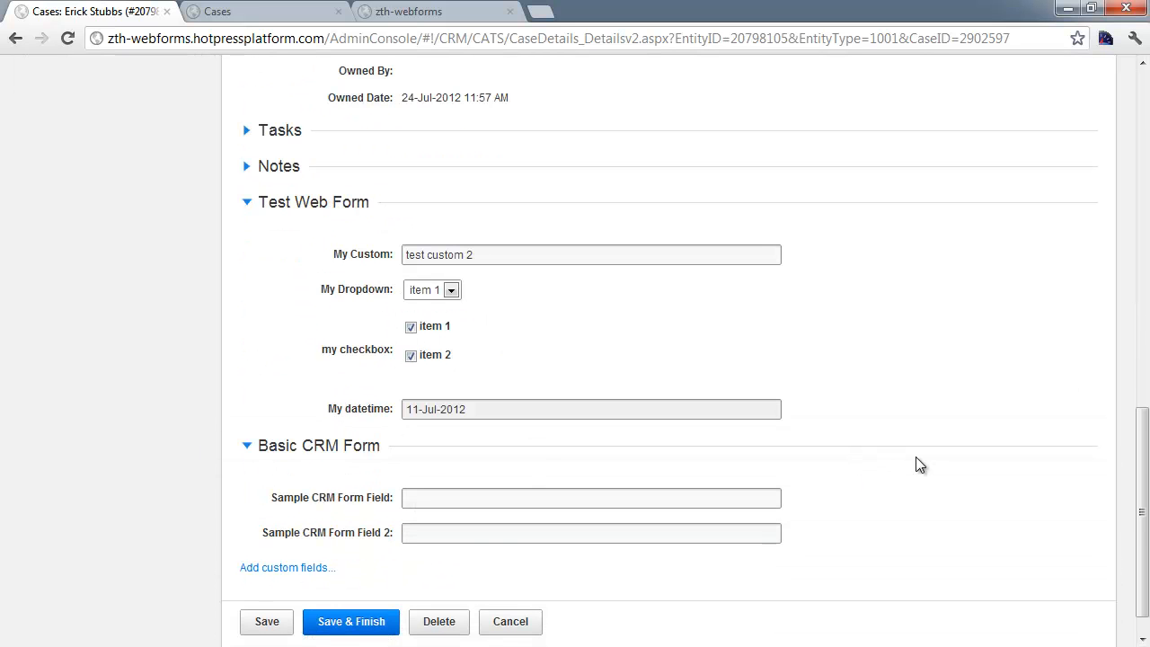
scroll(916, 460, "up", 6)
scroll(886, 455, "up", 5)
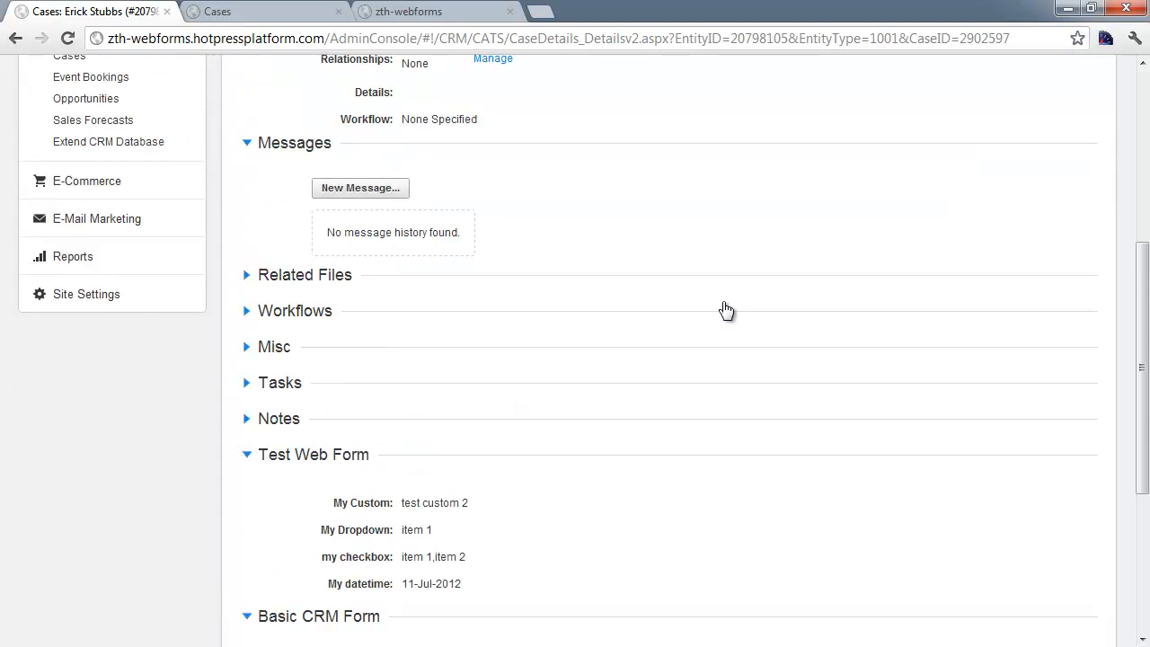
scroll(721, 311, "up", 4)
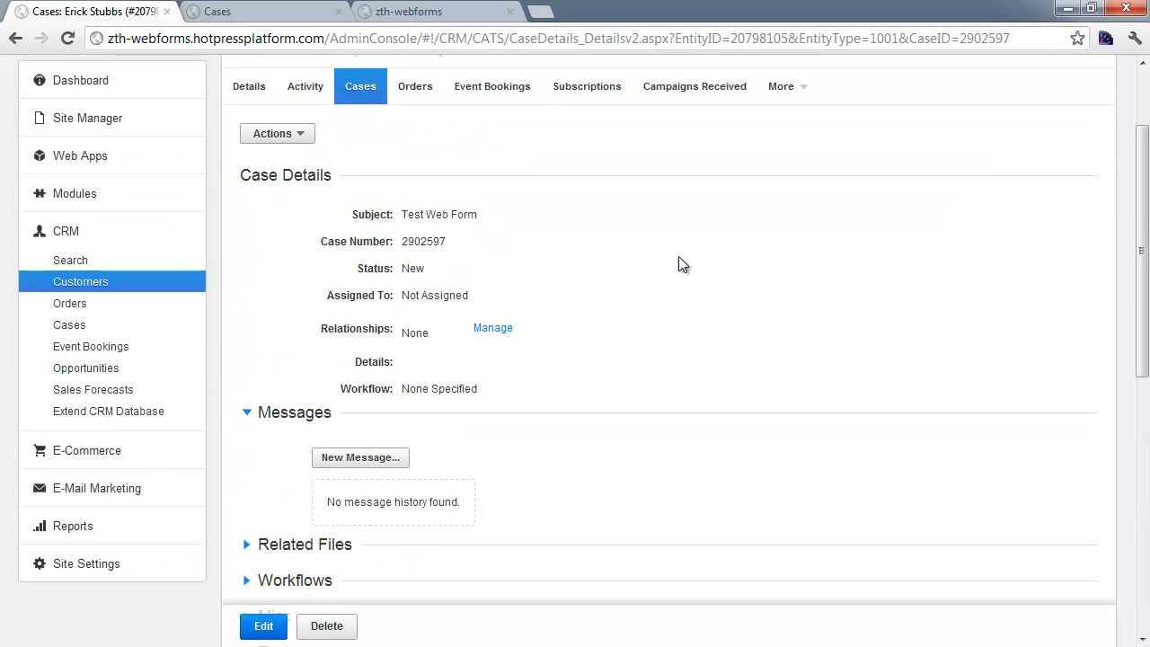
scroll(500, 156, "up", 1)
Return to the customer's case list, open the second Test Web Form case and examine its submitted My Custom value
left_click(366, 183)
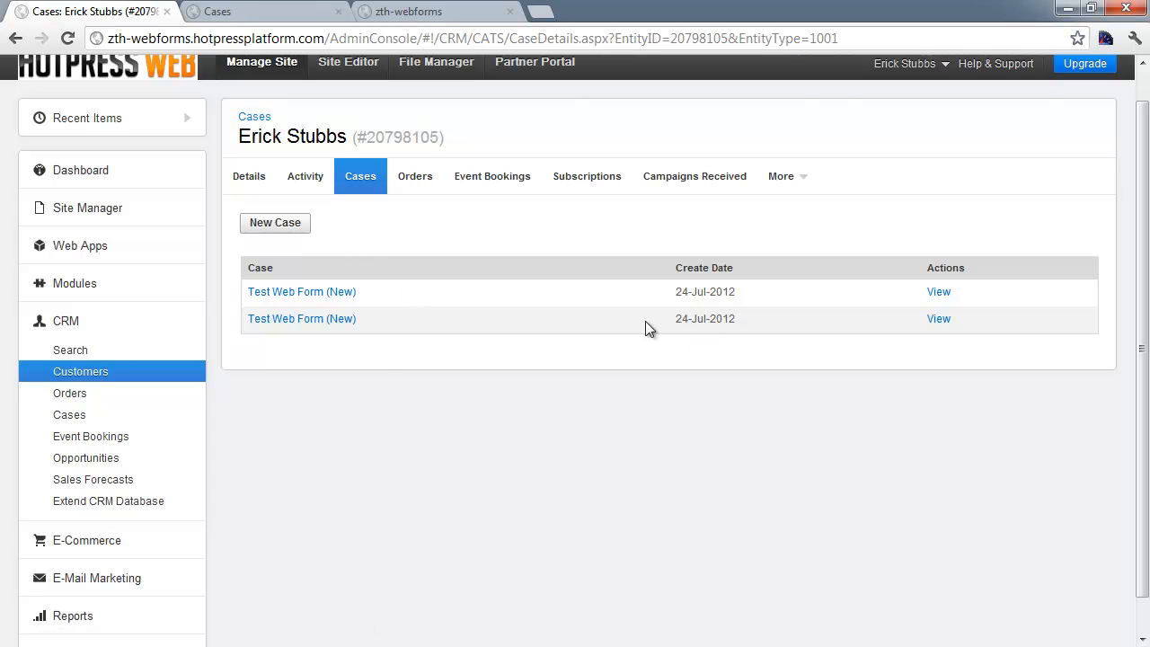
left_click(939, 322)
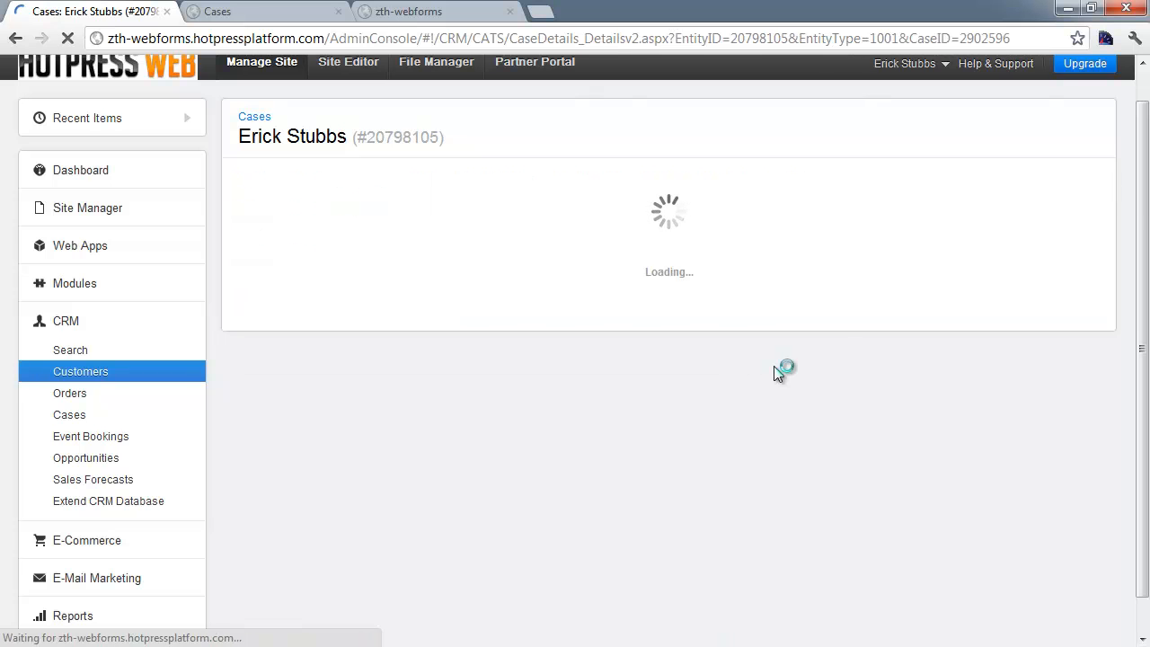
scroll(829, 350, "down", 3)
scroll(821, 356, "down", 2)
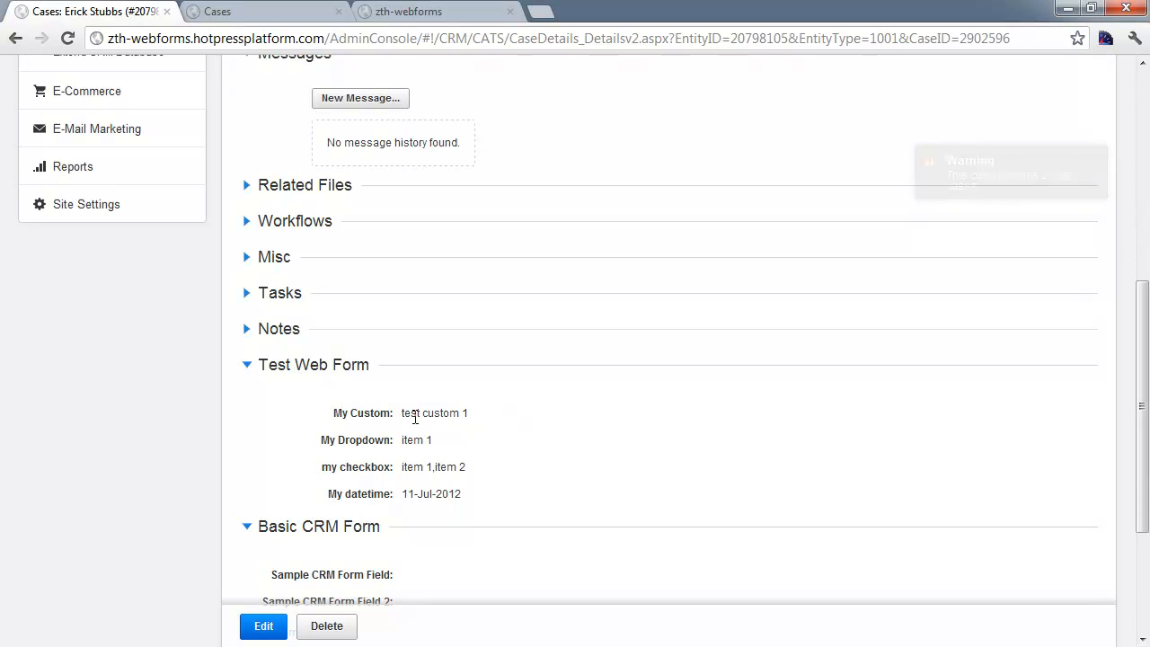
left_click_drag(404, 415, 467, 416)
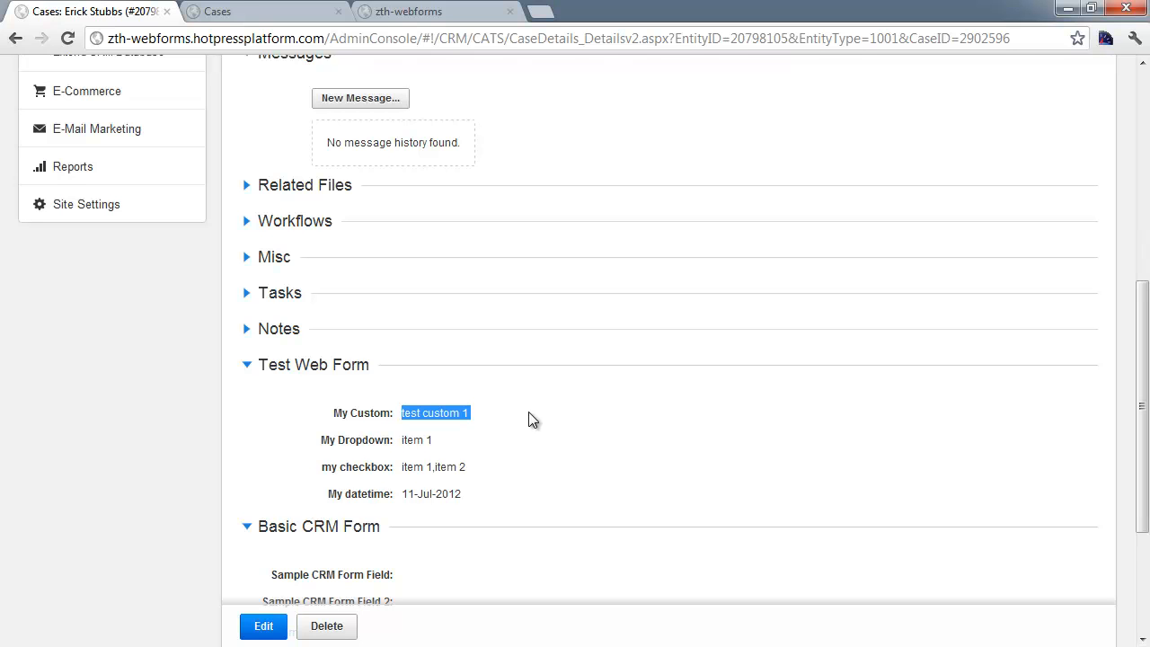
scroll(530, 417, "up", 1)
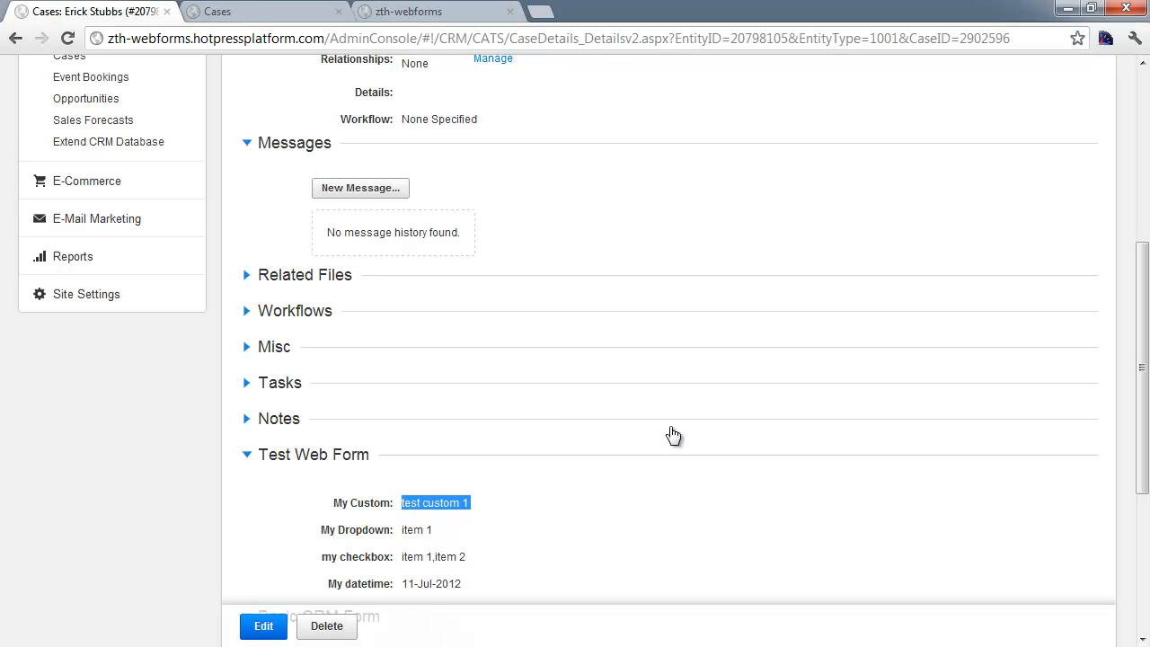